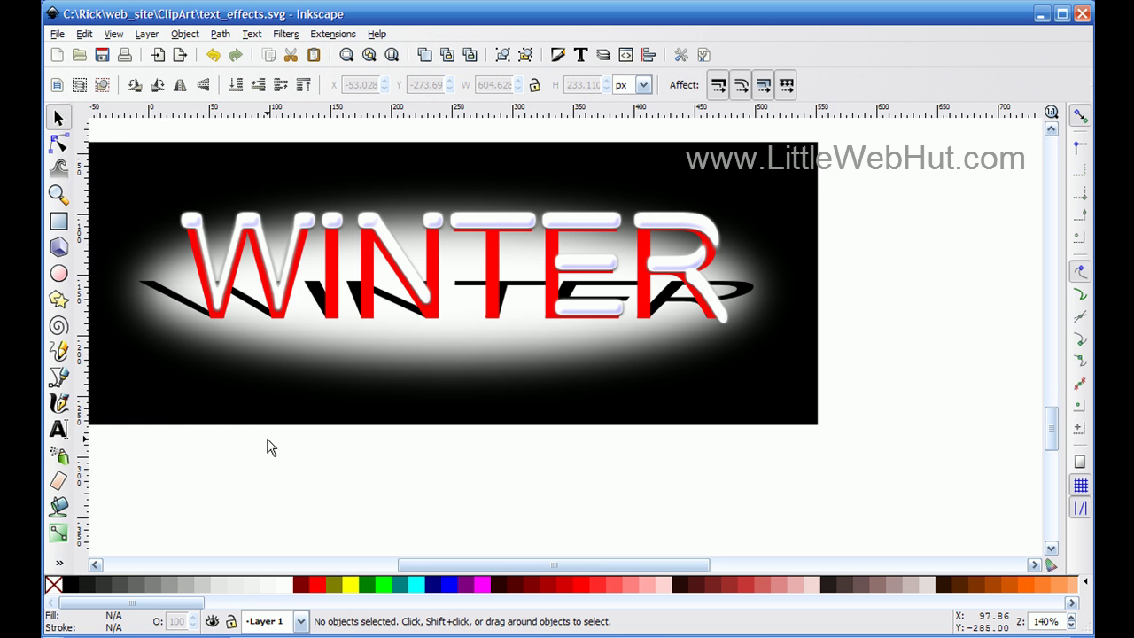
- Create the text "WINTER" in an empty area below the existing artwork and fill it red
scroll(266, 448, "down", 5)
scroll(266, 447, "down", 4)
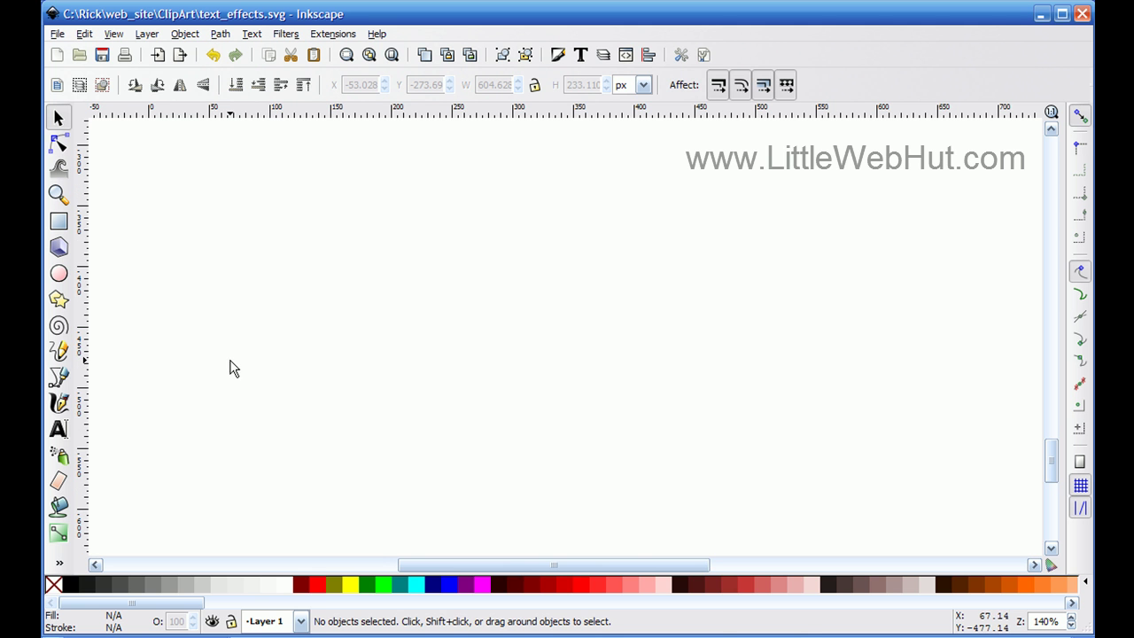
left_click(59, 429)
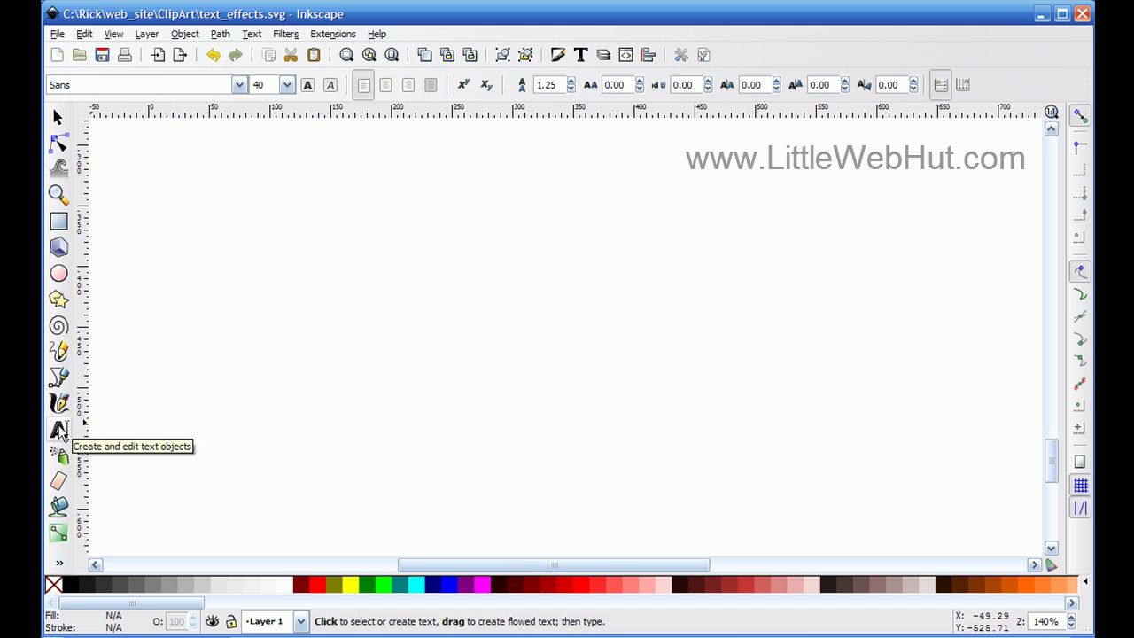
left_click(155, 195)
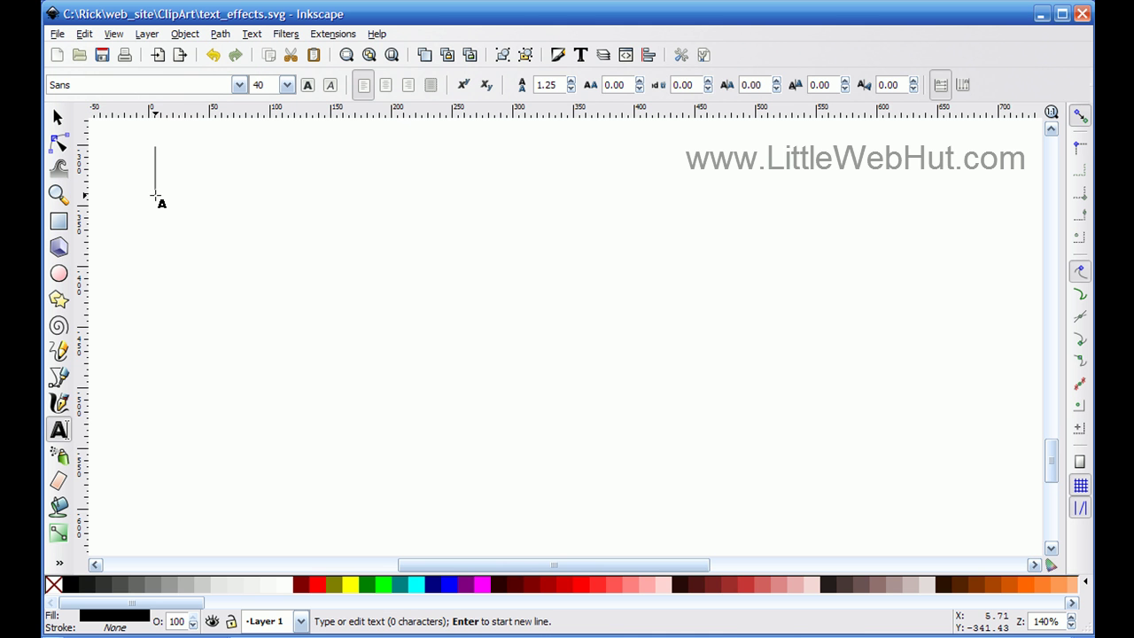
type("WINTER")
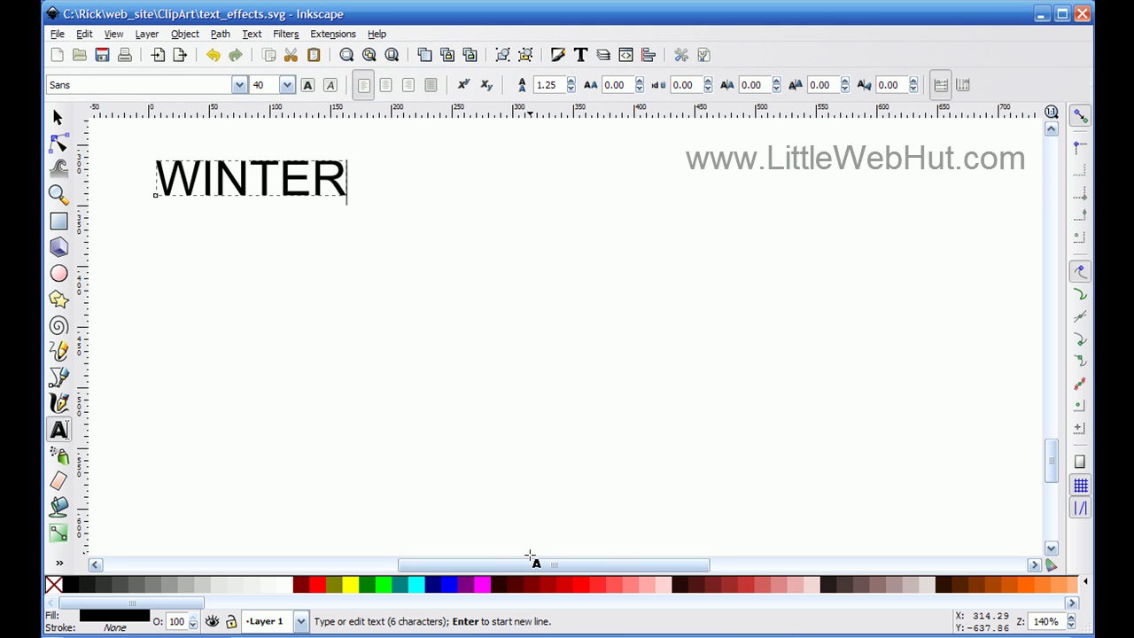
left_click(576, 579)
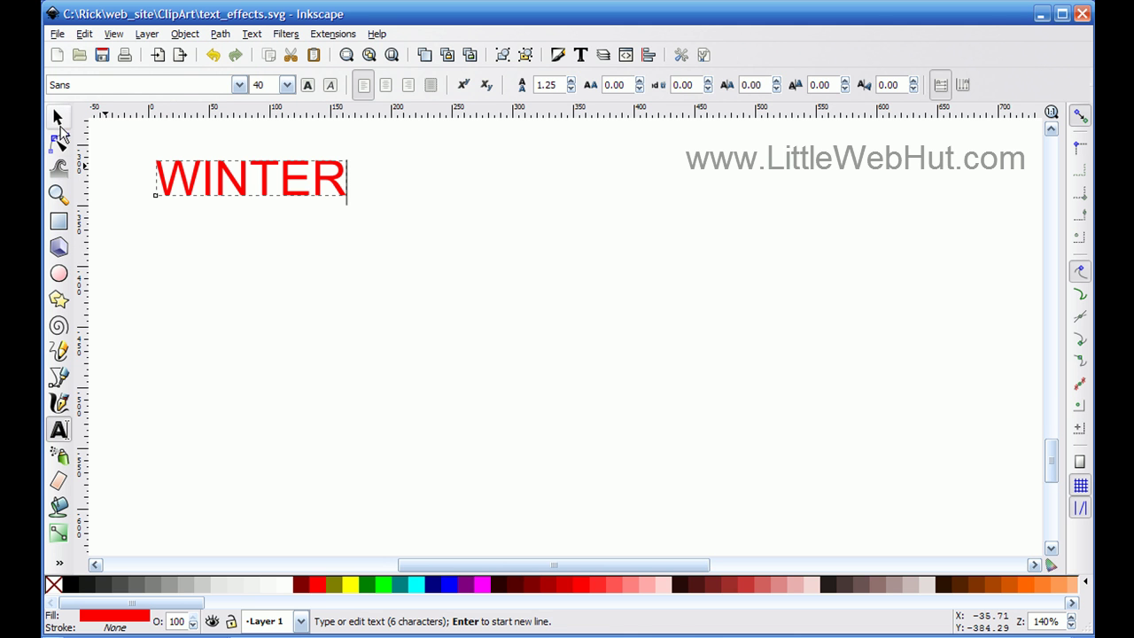
- Enlarge the red WINTER text to about 432 px wide and 79 px high
left_click(56, 119)
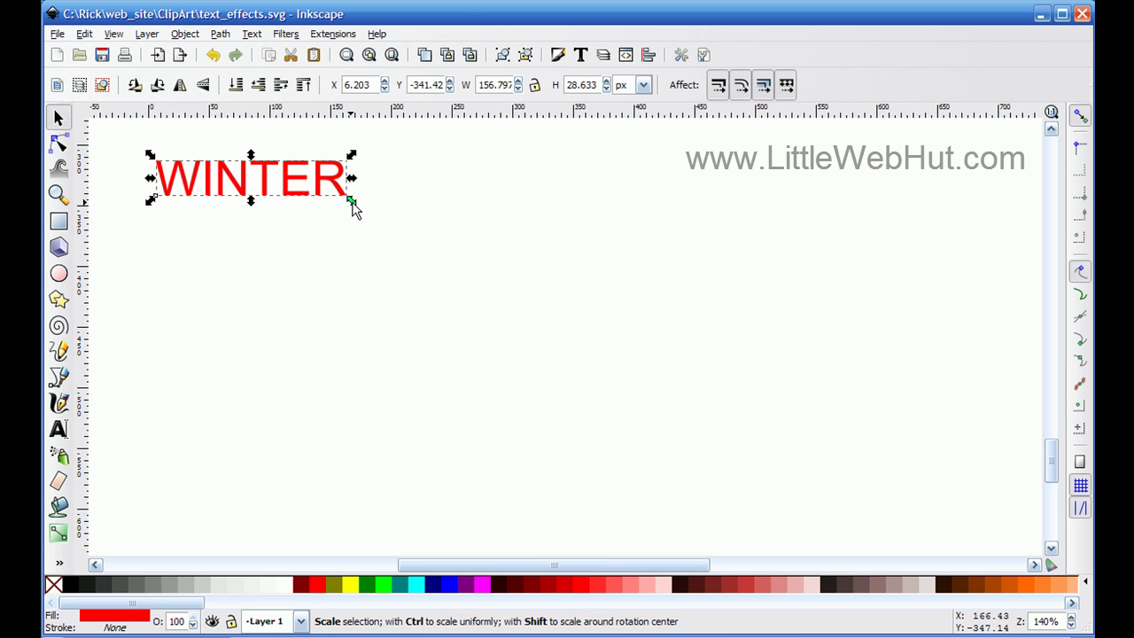
left_click_drag(353, 205, 678, 417)
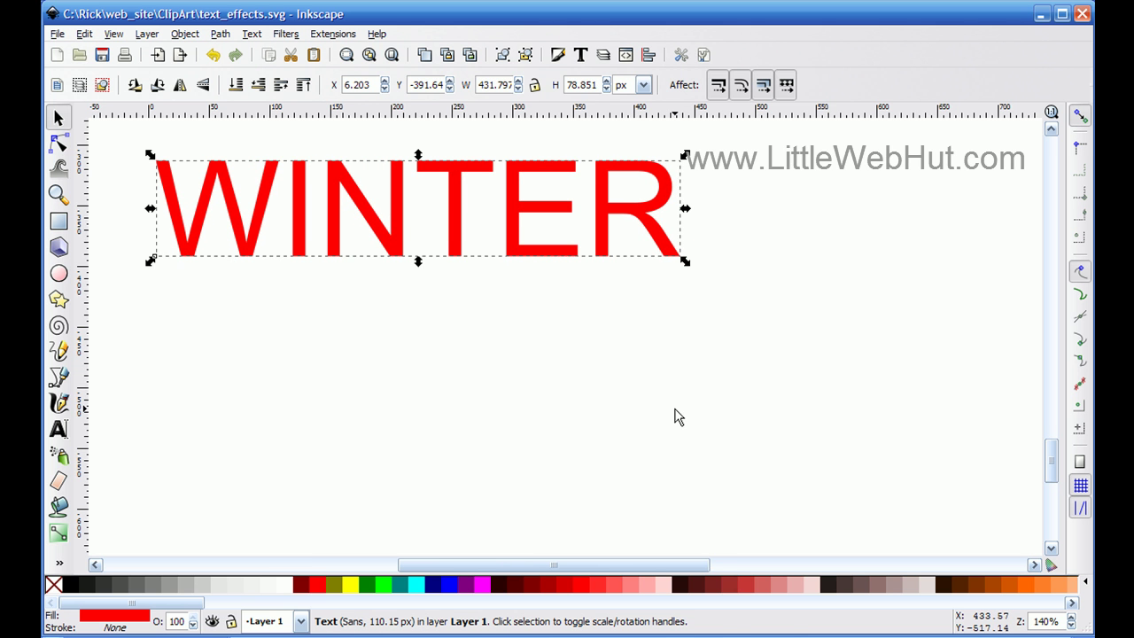
left_click_drag(411, 252, 408, 246)
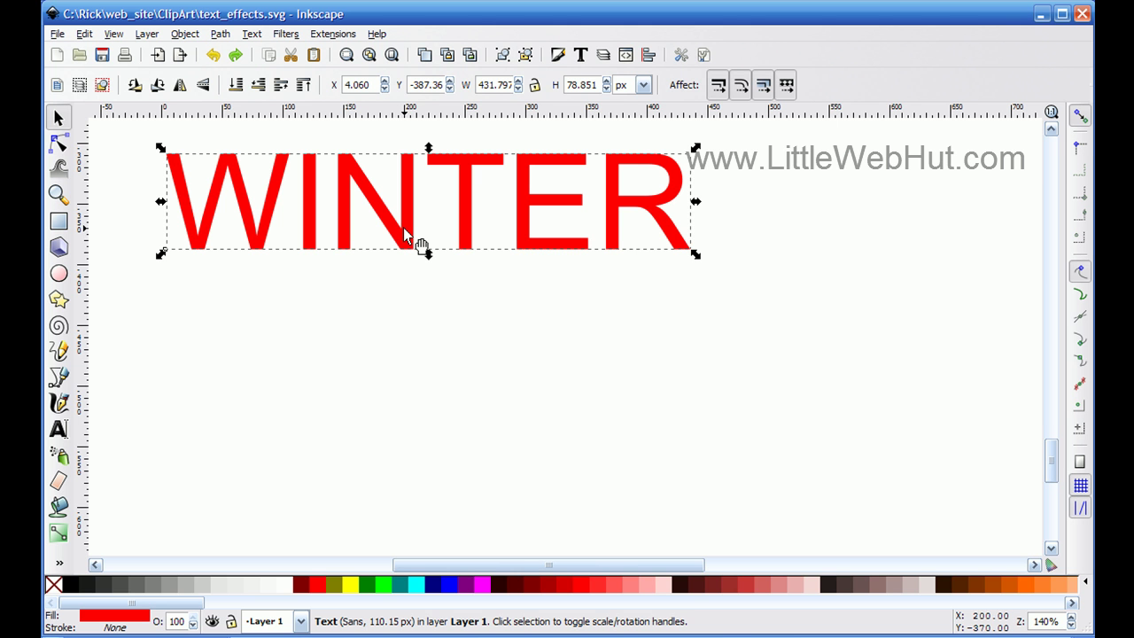
- Duplicate the red WINTER text, place the copy directly below the original and fill it black
key("ctrl")
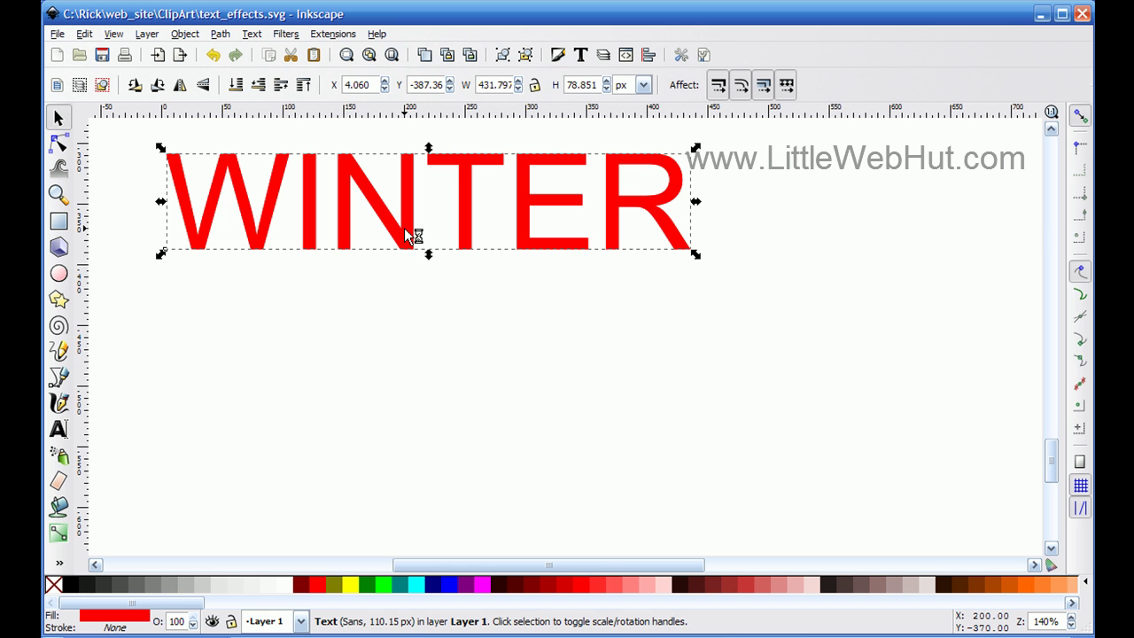
key("ctrl")
left_click_drag(405, 235, 405, 380)
key("ctrl")
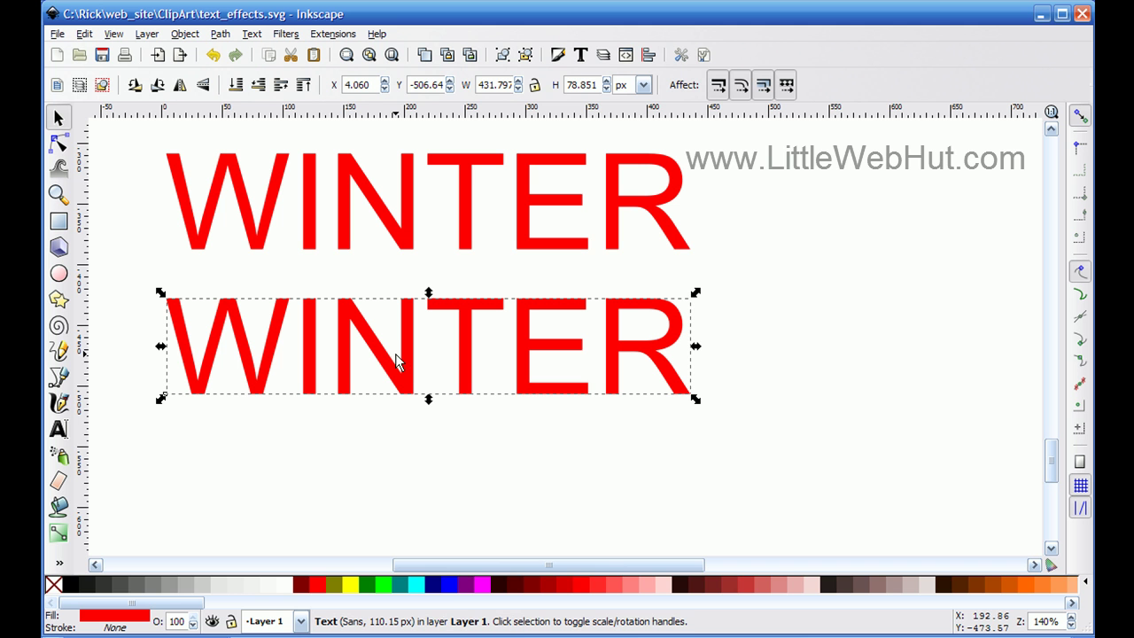
left_click(68, 586)
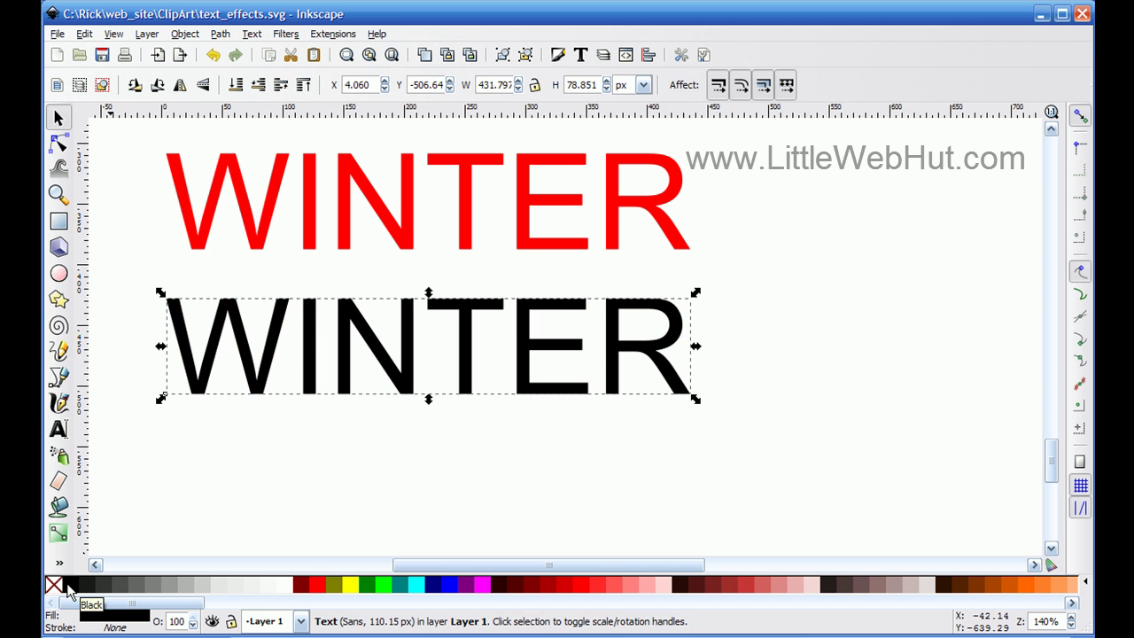
left_click(227, 473)
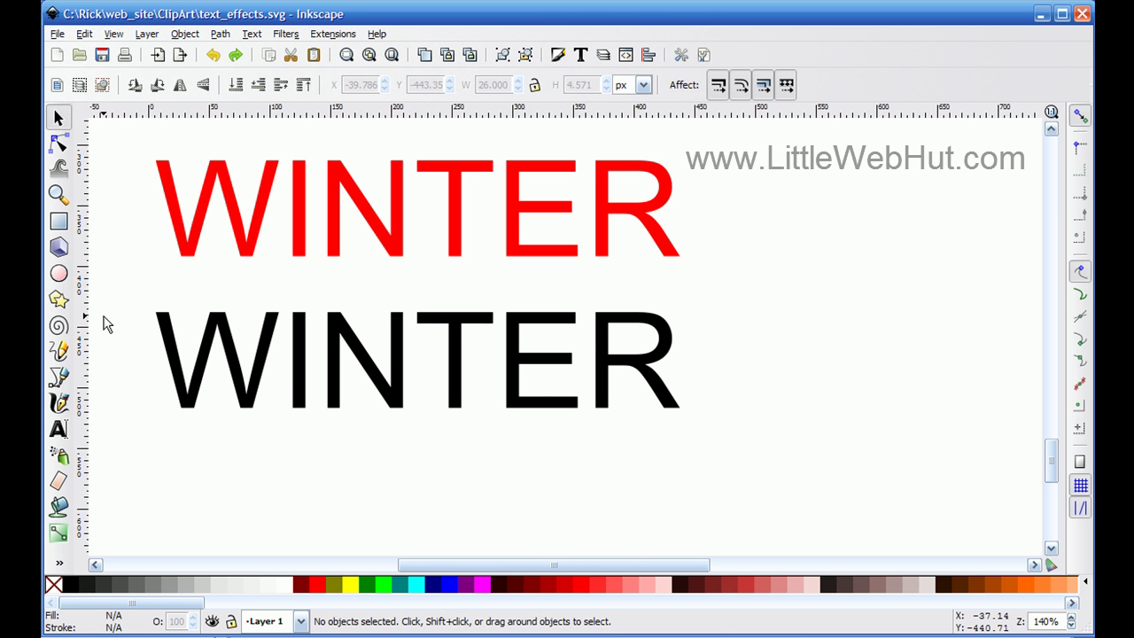
- Draw a closed trapezoid around the black text, about 517 px wide along its top and matching the text's width along its base
left_click(59, 378)
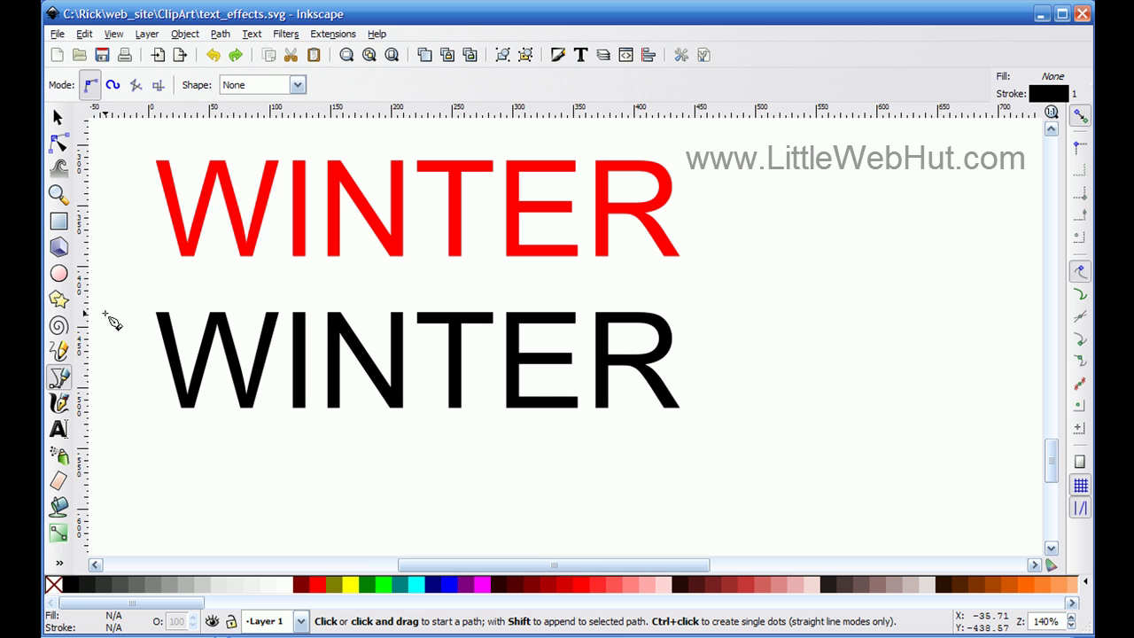
left_click(104, 313)
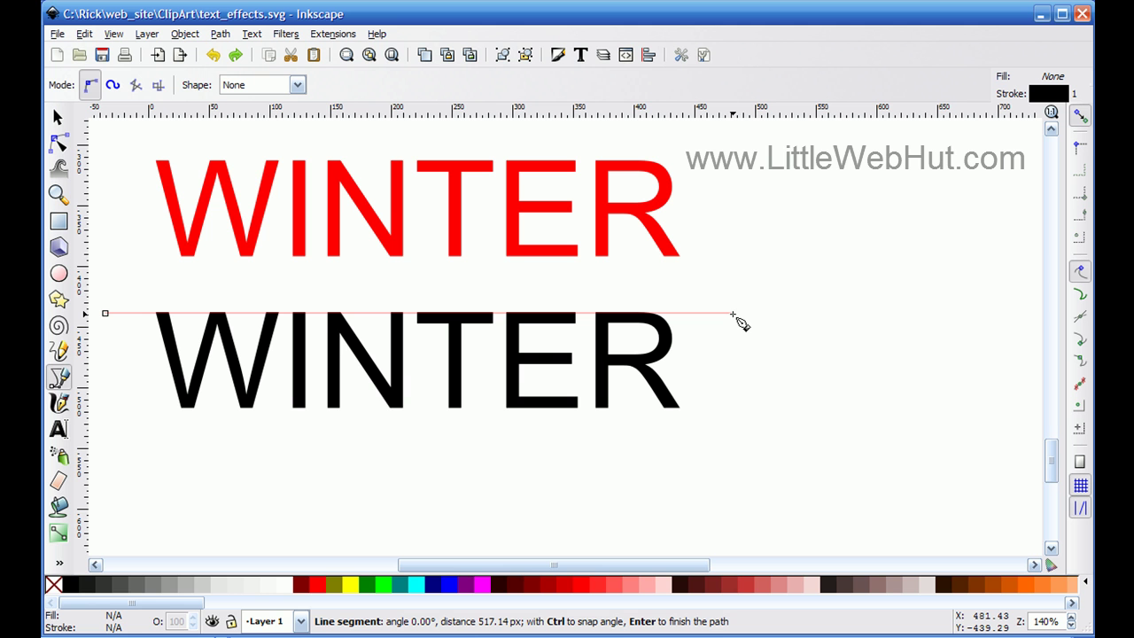
left_click(732, 315)
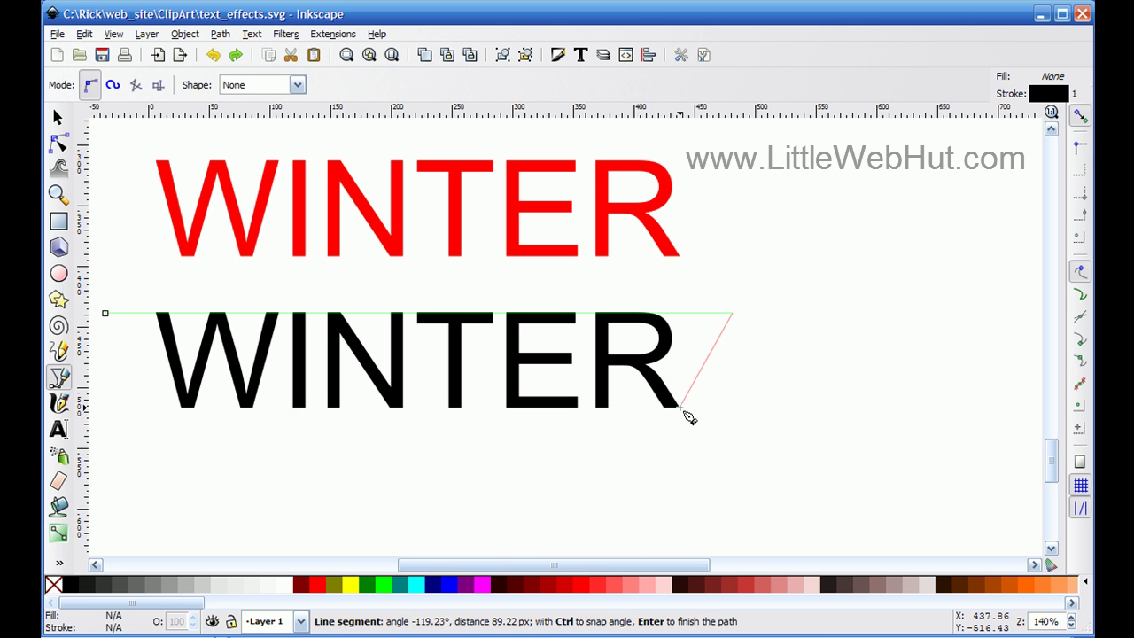
left_click(680, 406)
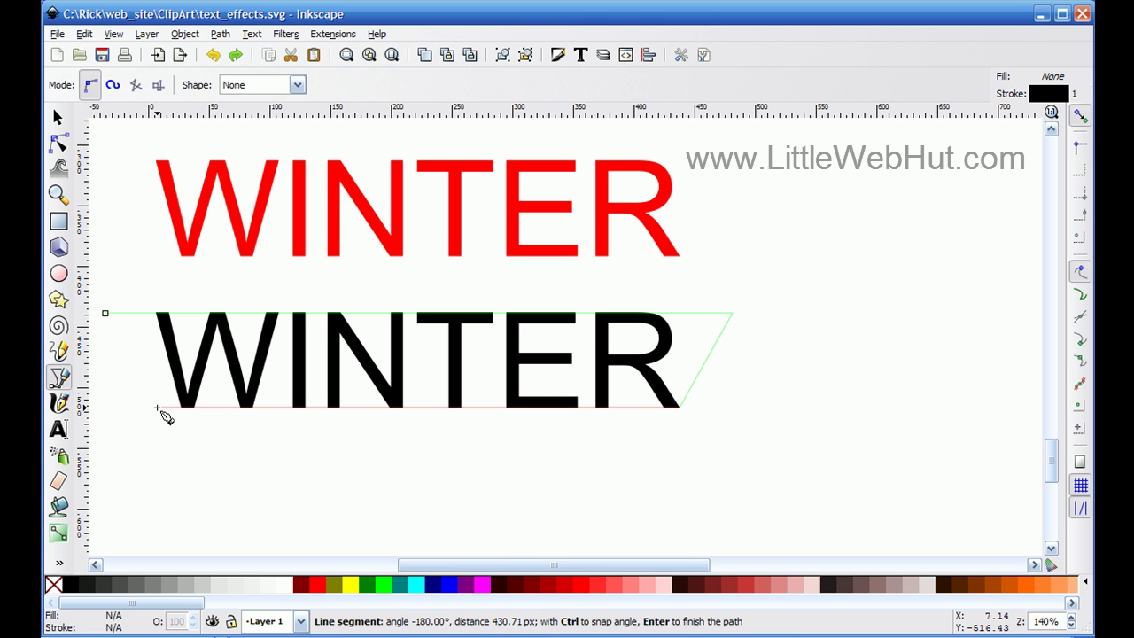
left_click(157, 408)
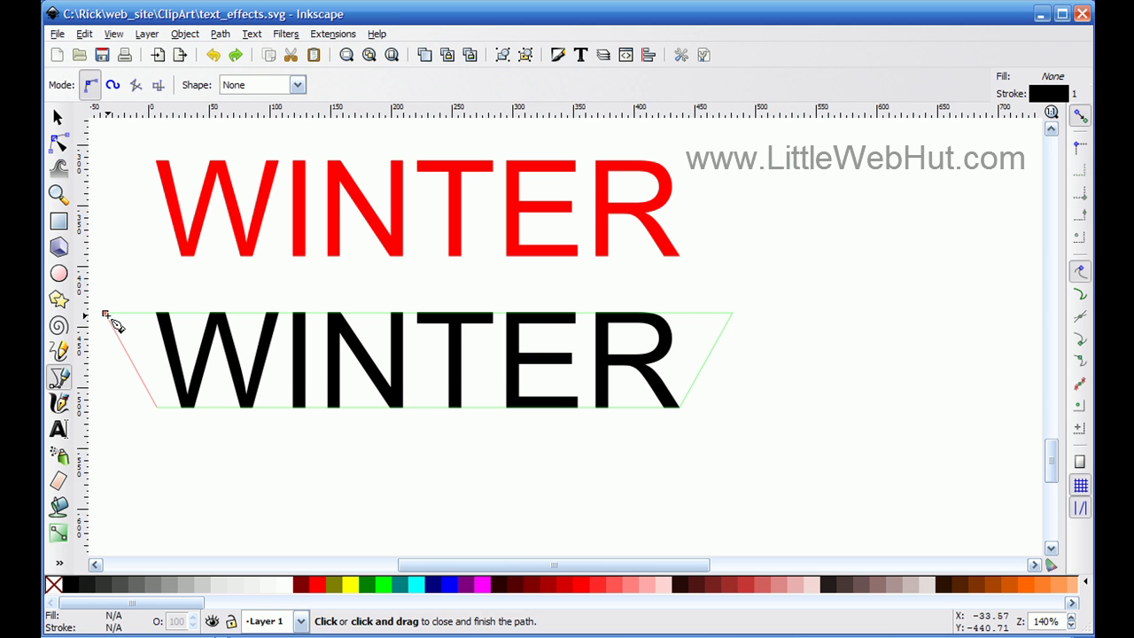
left_click(106, 314)
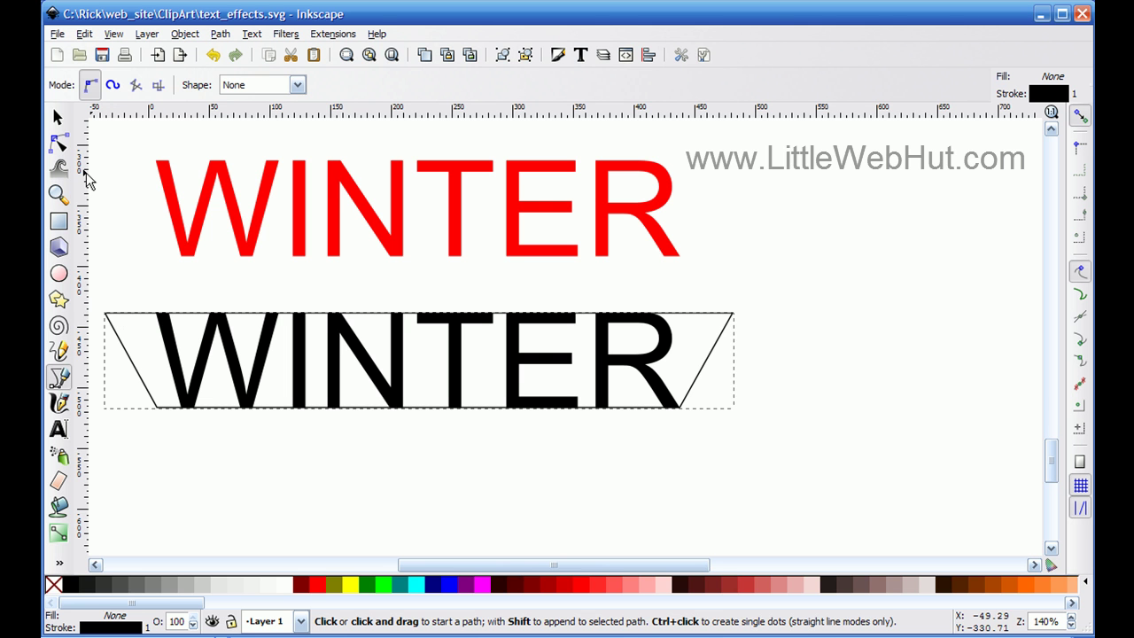
- Convert the black WINTER text to a path
left_click(58, 117)
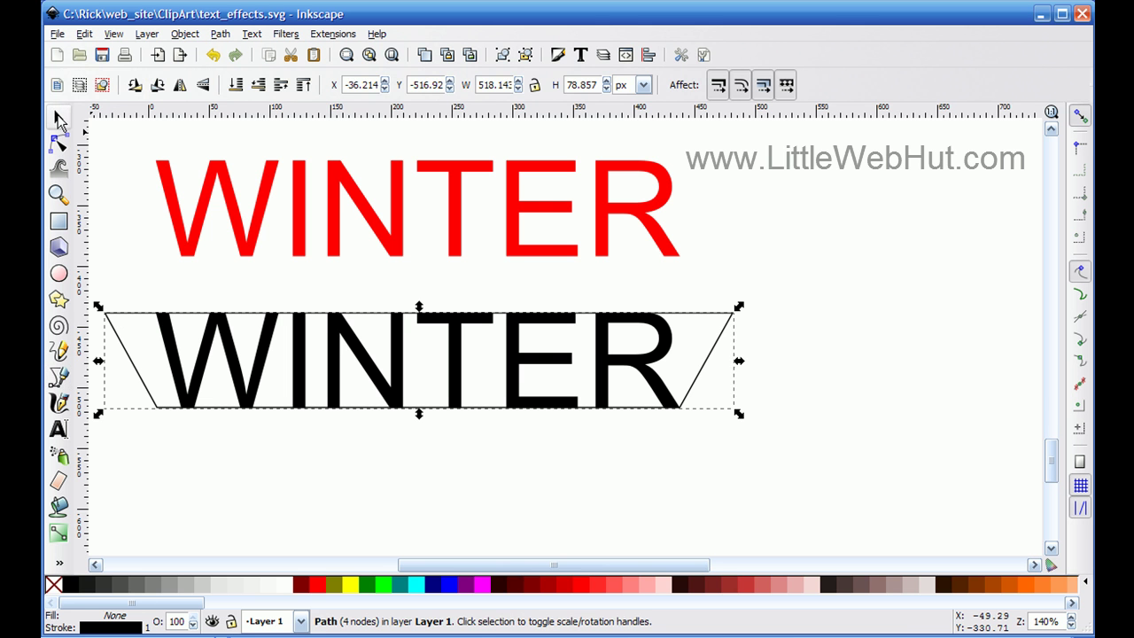
left_click(232, 366)
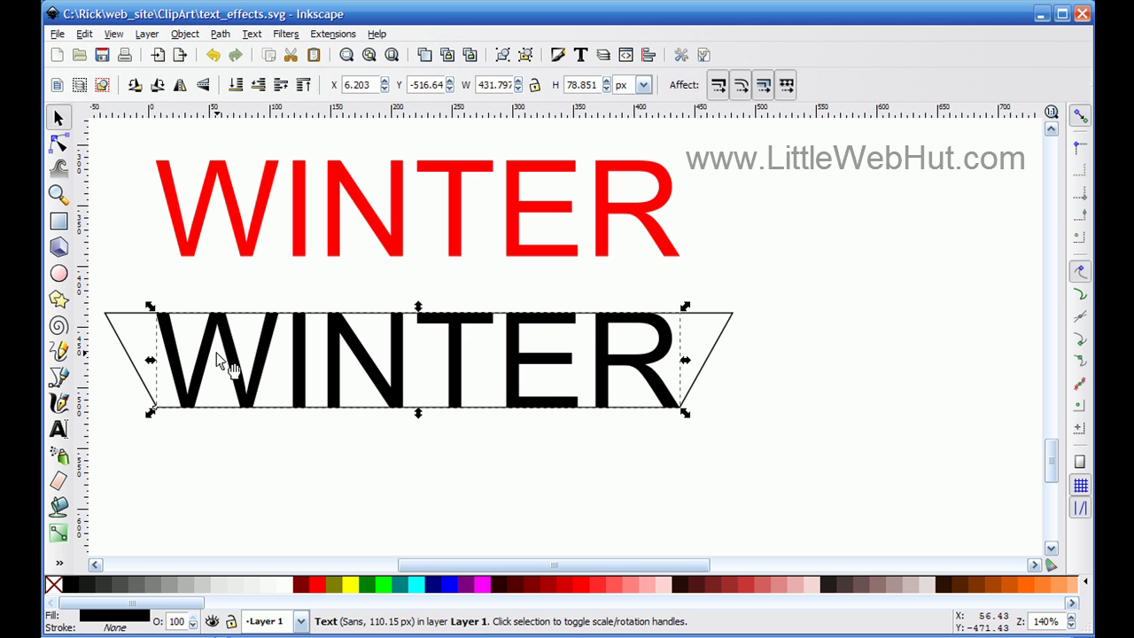
left_click(221, 36)
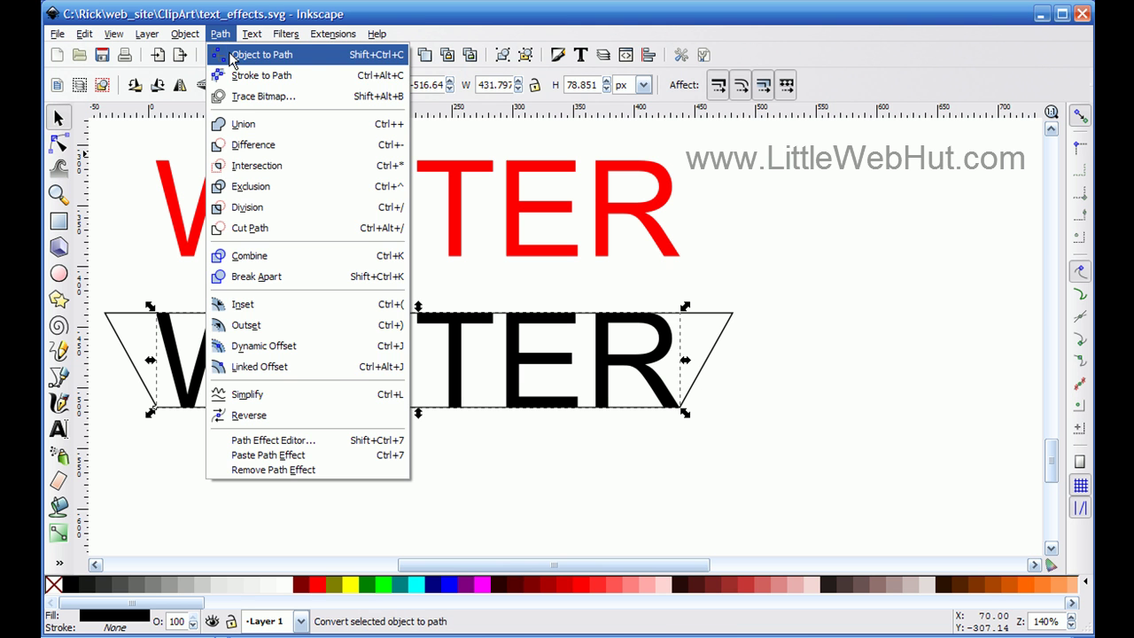
left_click(232, 56)
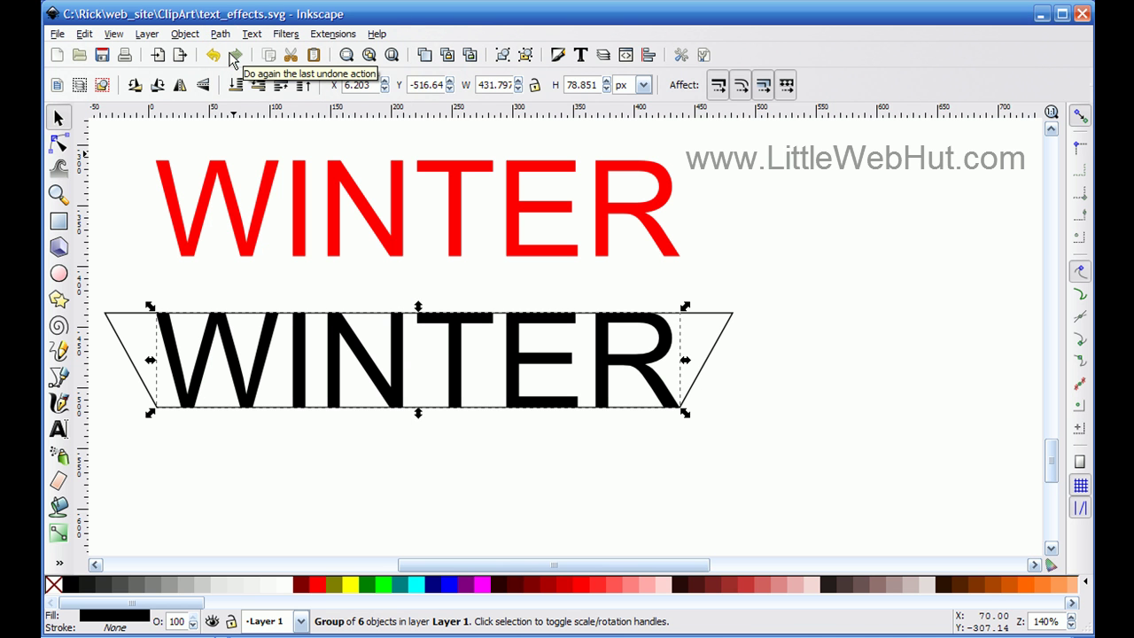
- Ungroup the black letters and merge them into a single path with Union
left_click(183, 35)
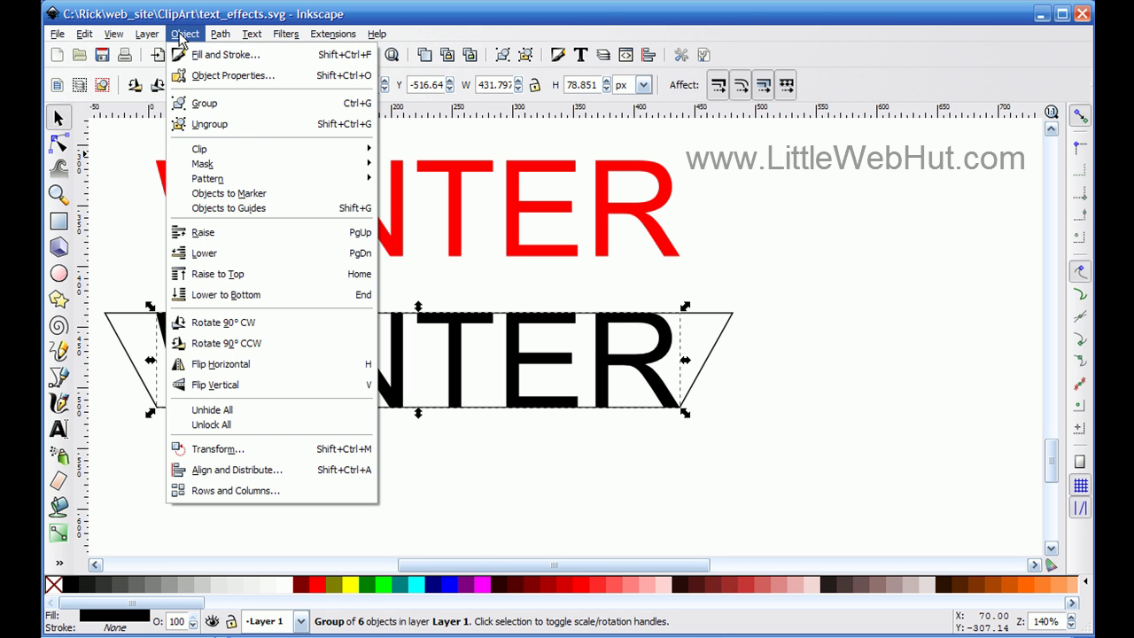
left_click(200, 126)
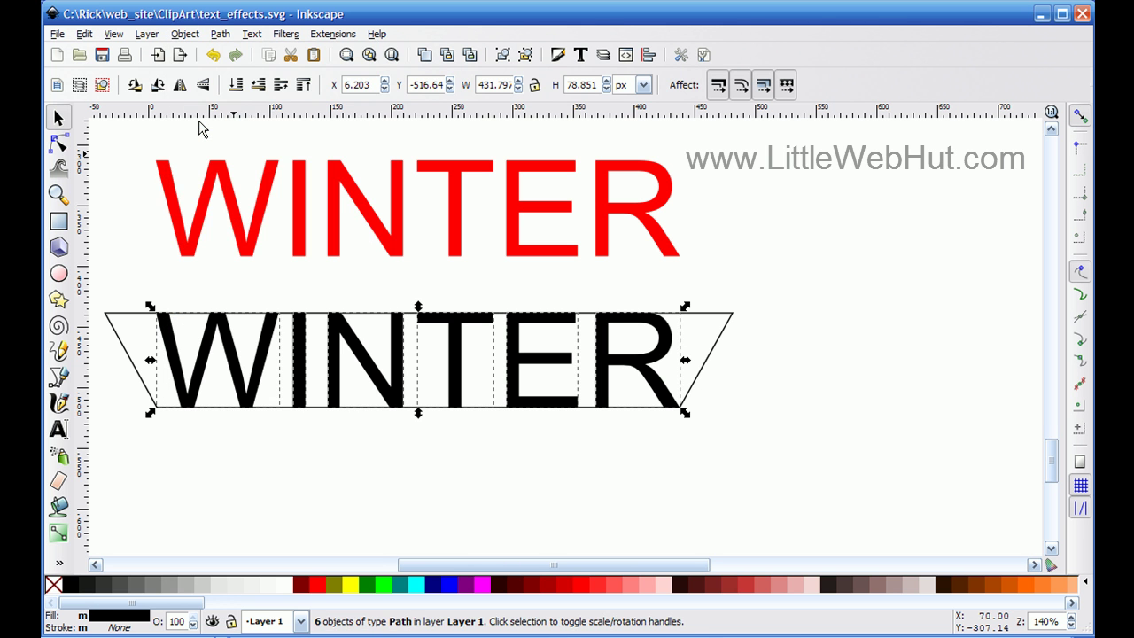
left_click(219, 35)
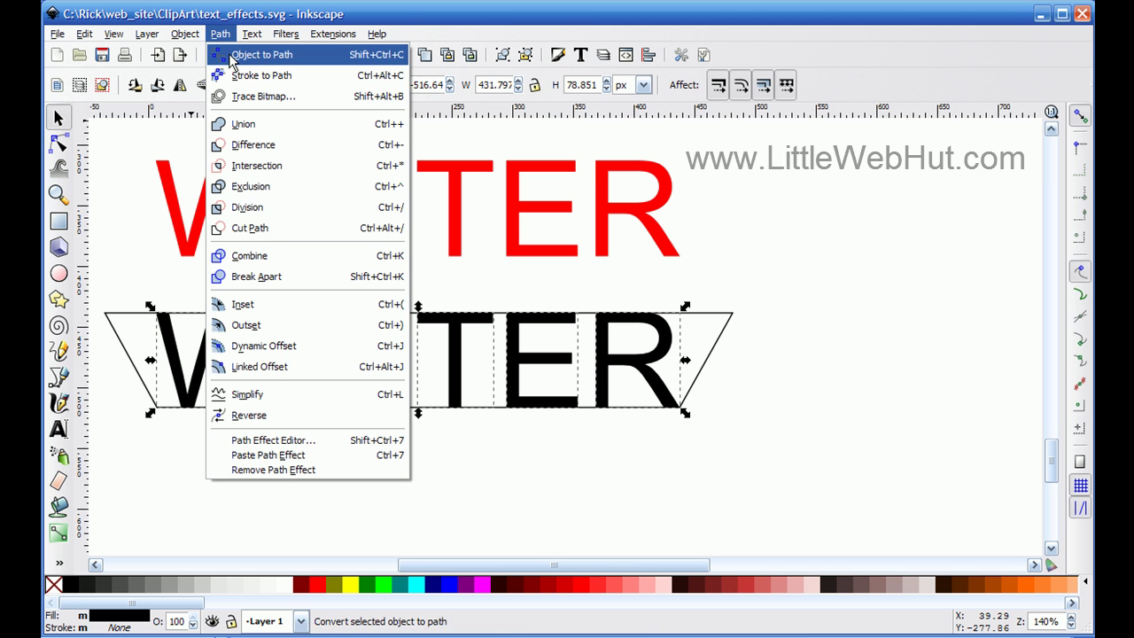
left_click(237, 124)
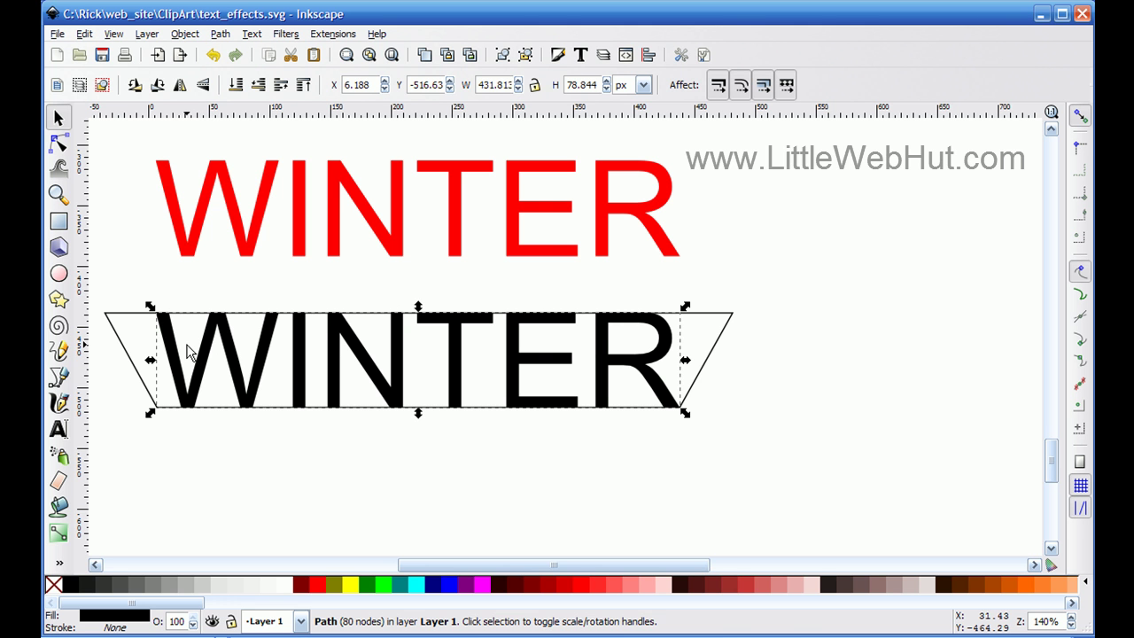
- Warp the black WINTER path into the trapezoid with the Envelope extension and delete the trapezoid outline
key("shift")
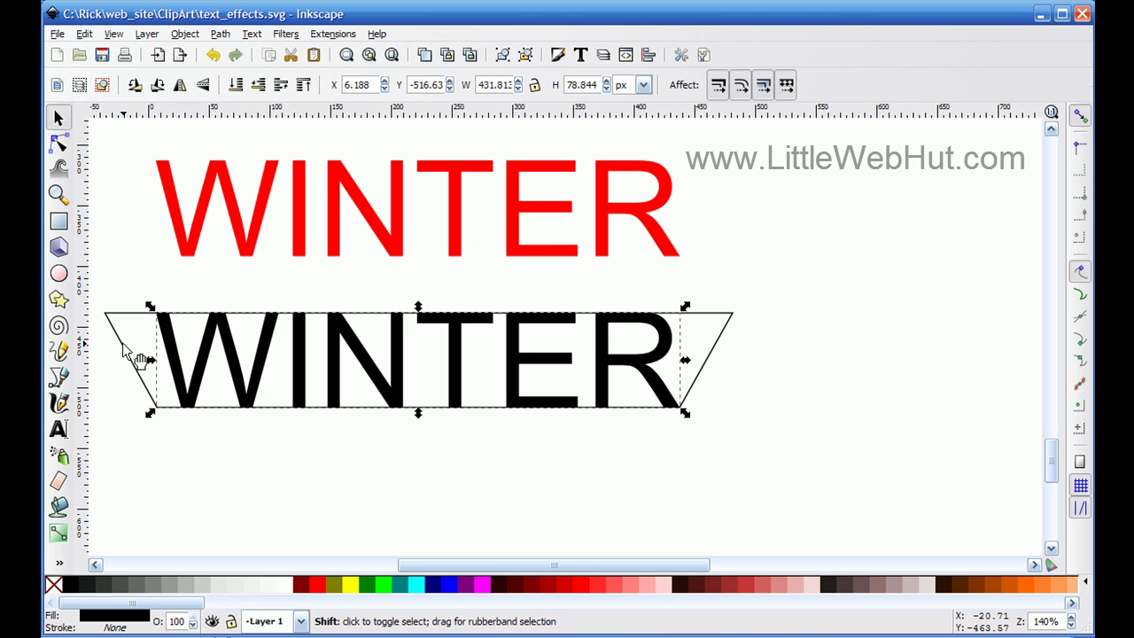
left_click(122, 342, "shift")
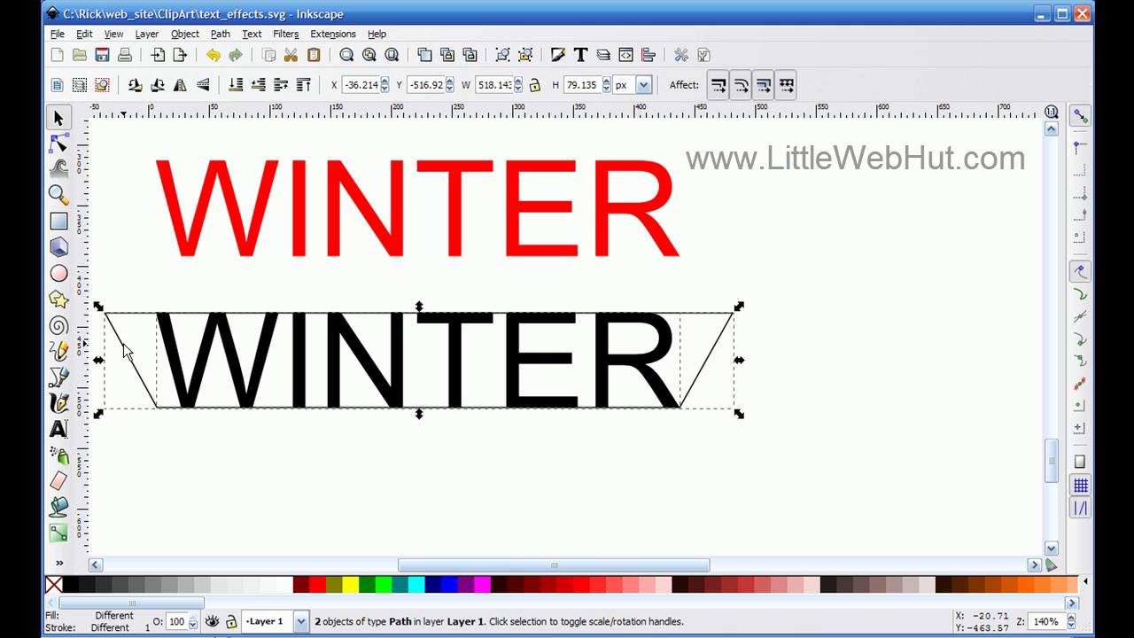
left_click(335, 35)
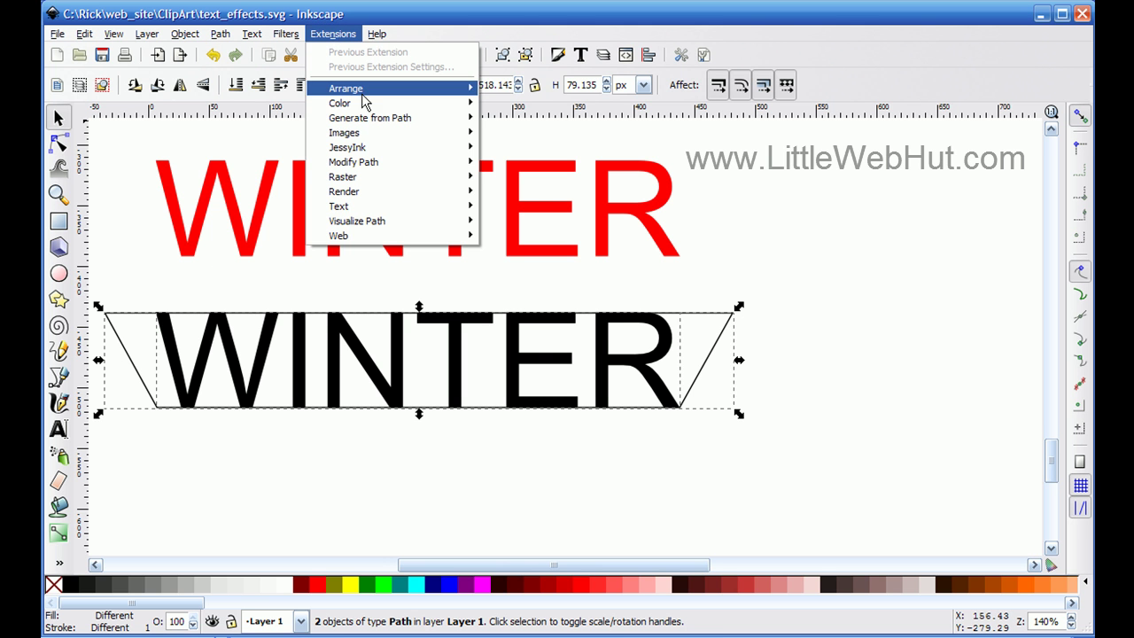
mouse_move(406, 168)
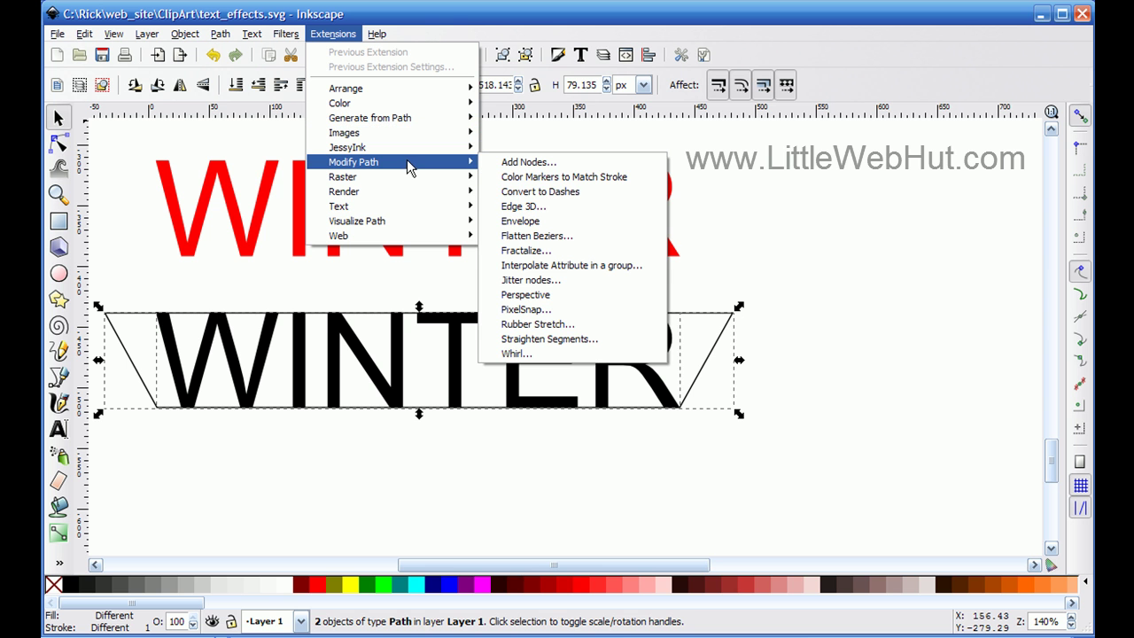
left_click(507, 224)
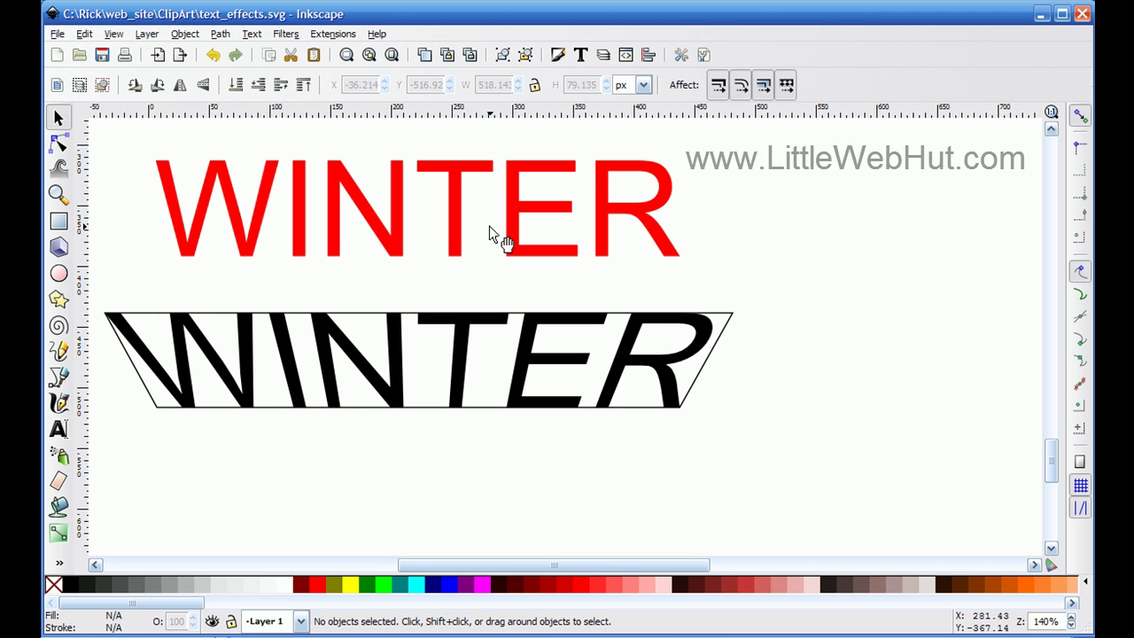
left_click(156, 411)
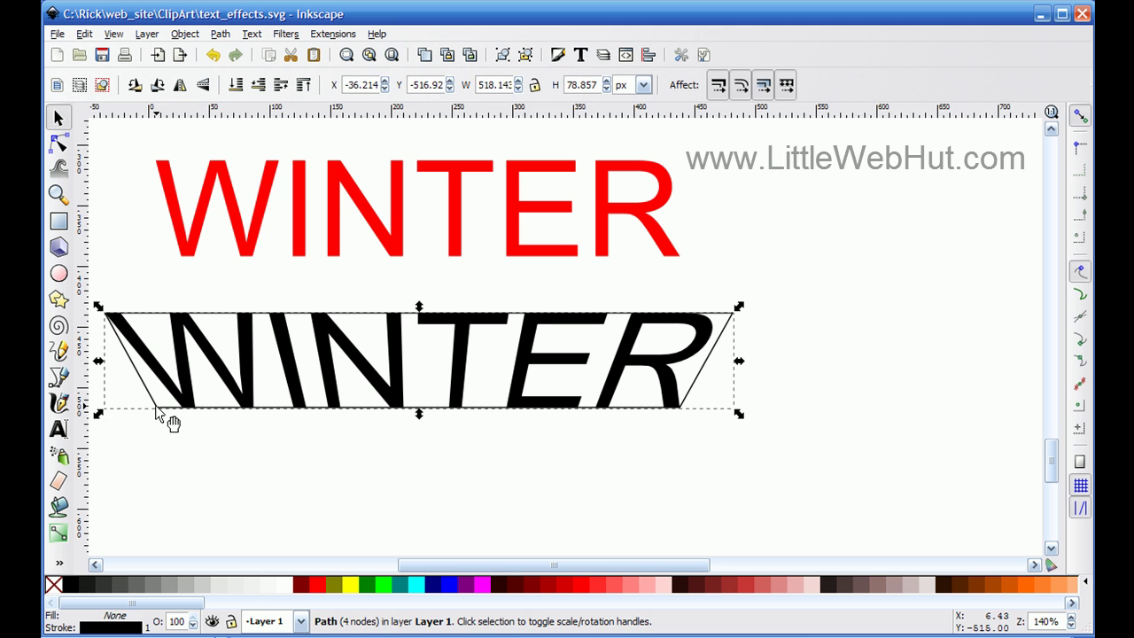
left_click(156, 413)
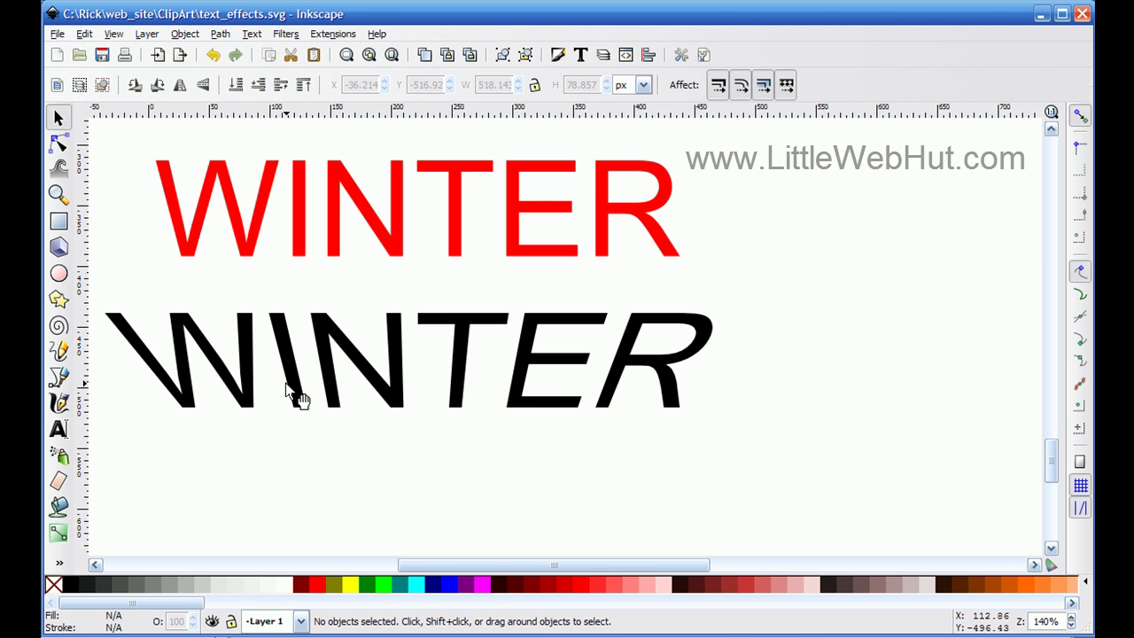
- Move the warped black WINTER shape straight up onto the red text and send it behind everything
left_click(328, 387)
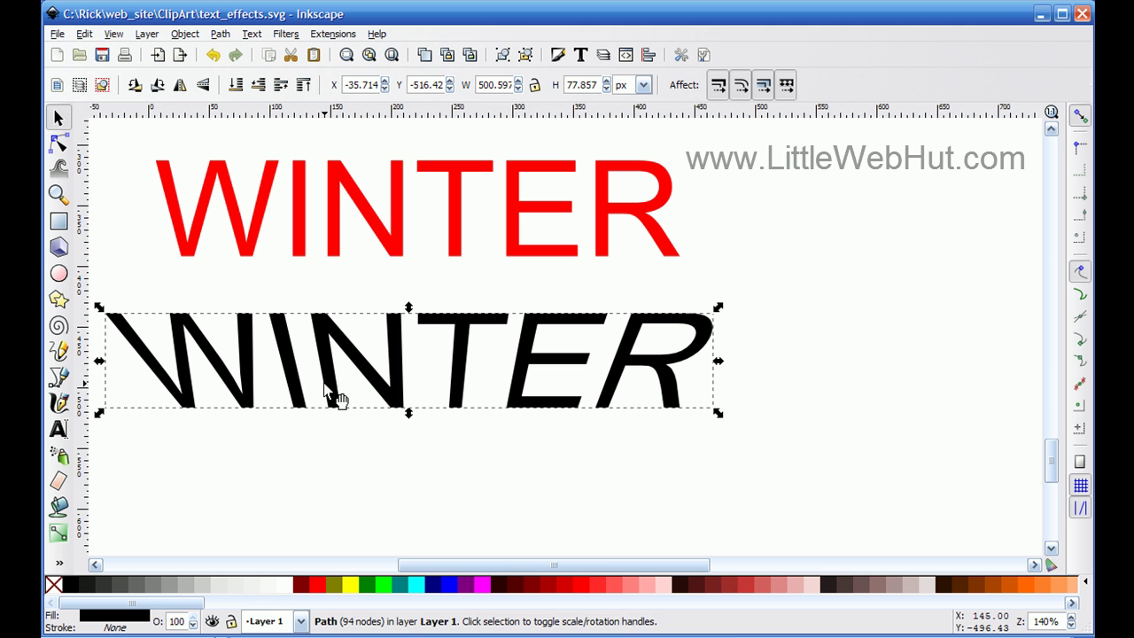
key("ctrl")
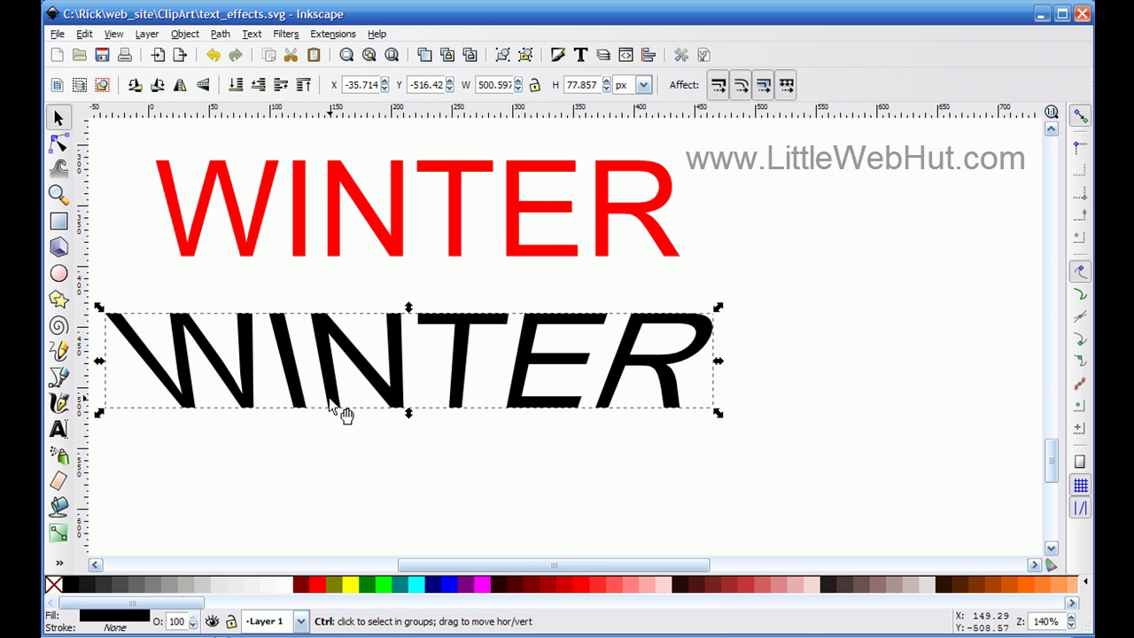
left_click_drag(330, 403, 331, 249)
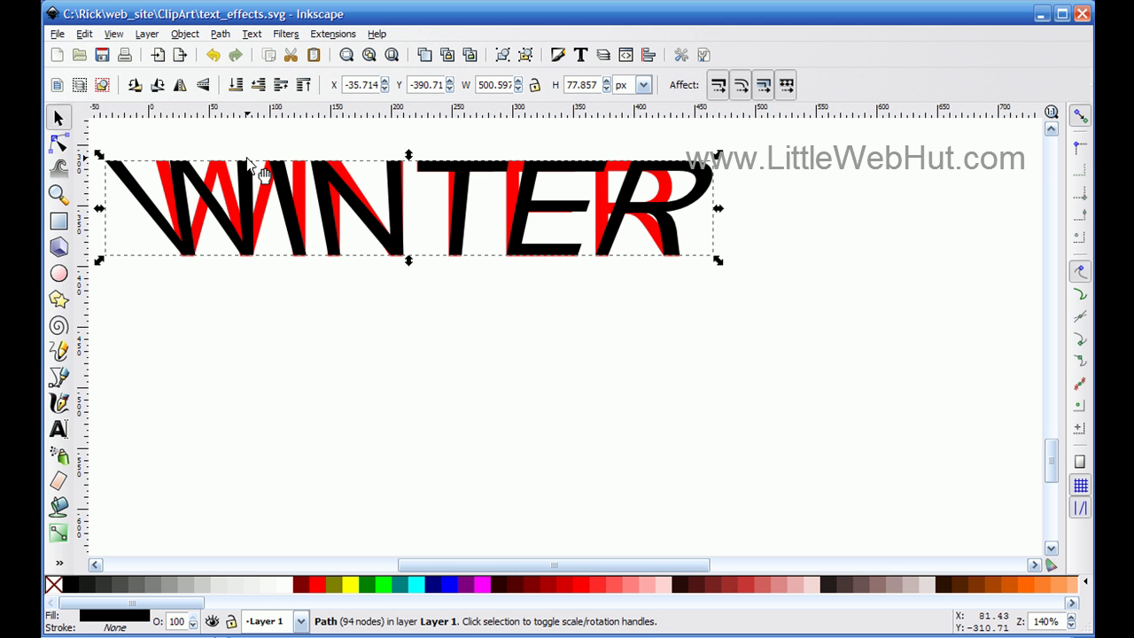
left_click(236, 85)
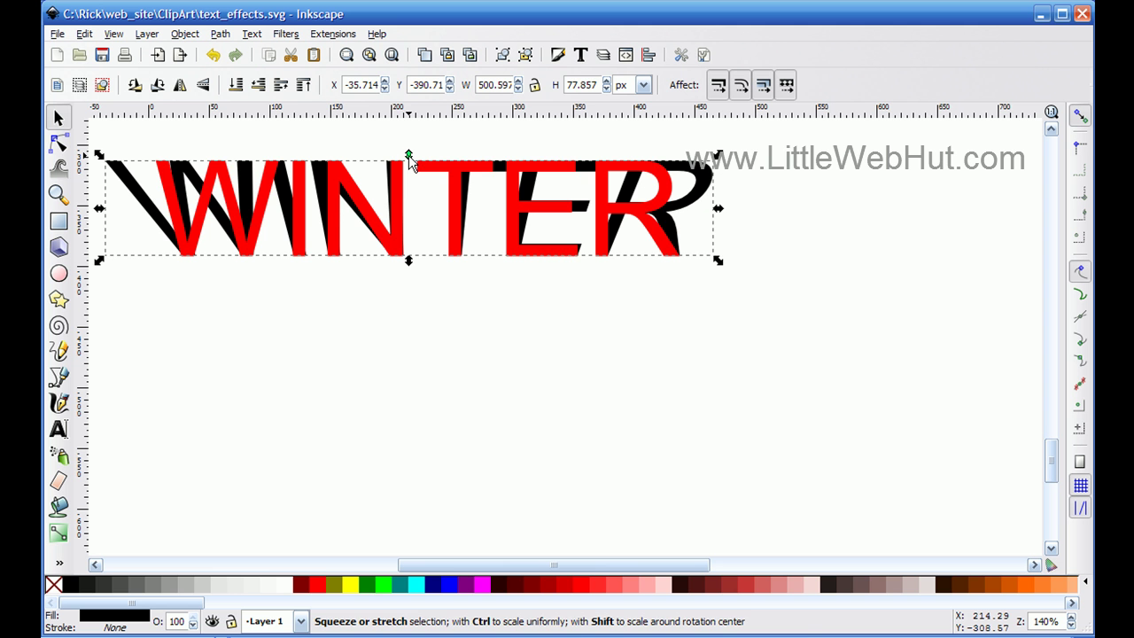
- Squash the black shadow vertically to about 32 px high, keeping its base aligned with the red letters
left_click_drag(409, 158, 396, 211)
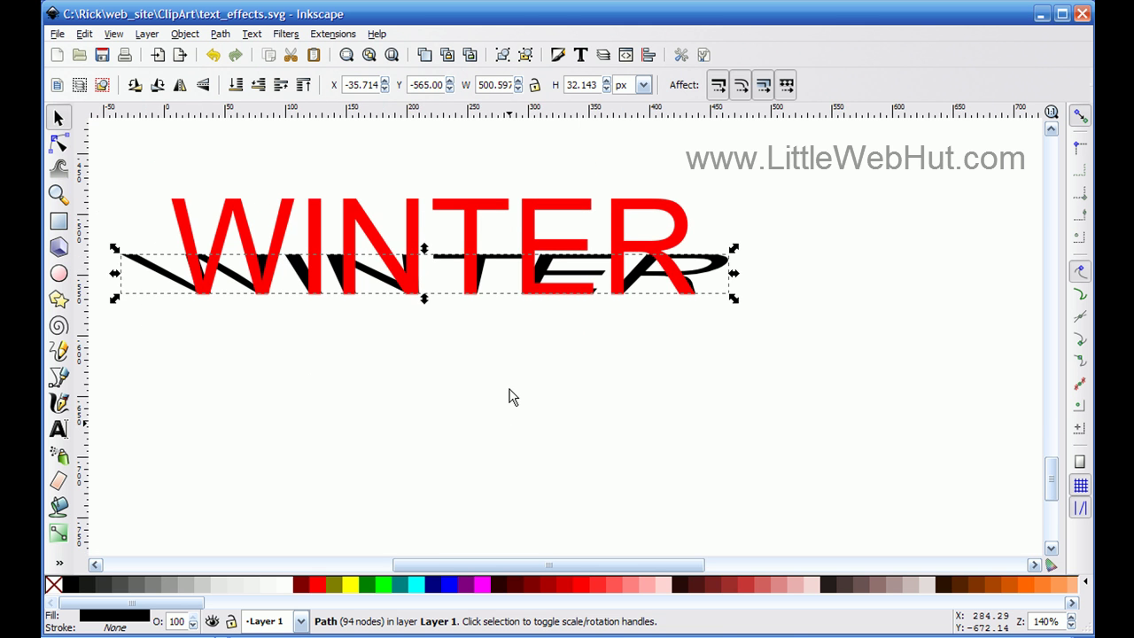
scroll(509, 396, "up", 1)
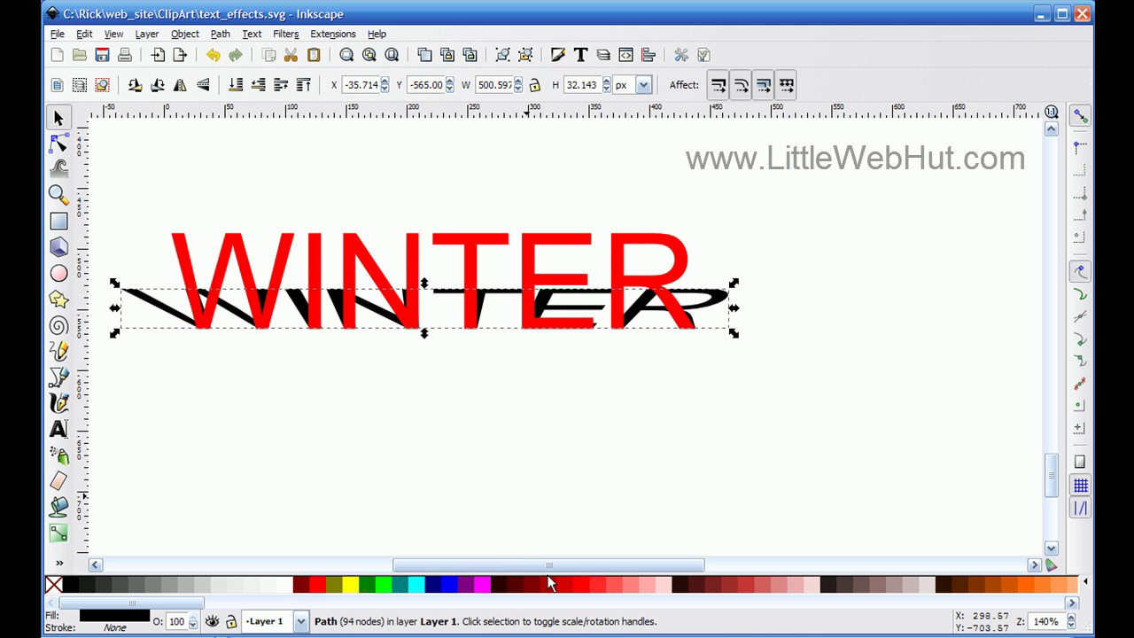
left_click_drag(548, 571, 523, 572)
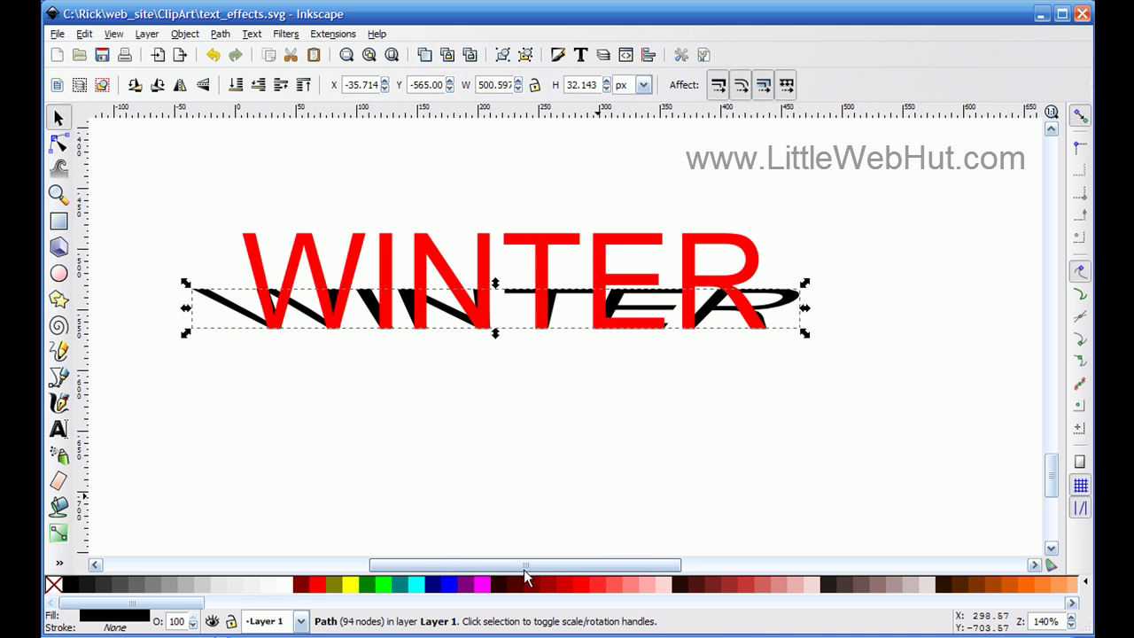
left_click(132, 313)
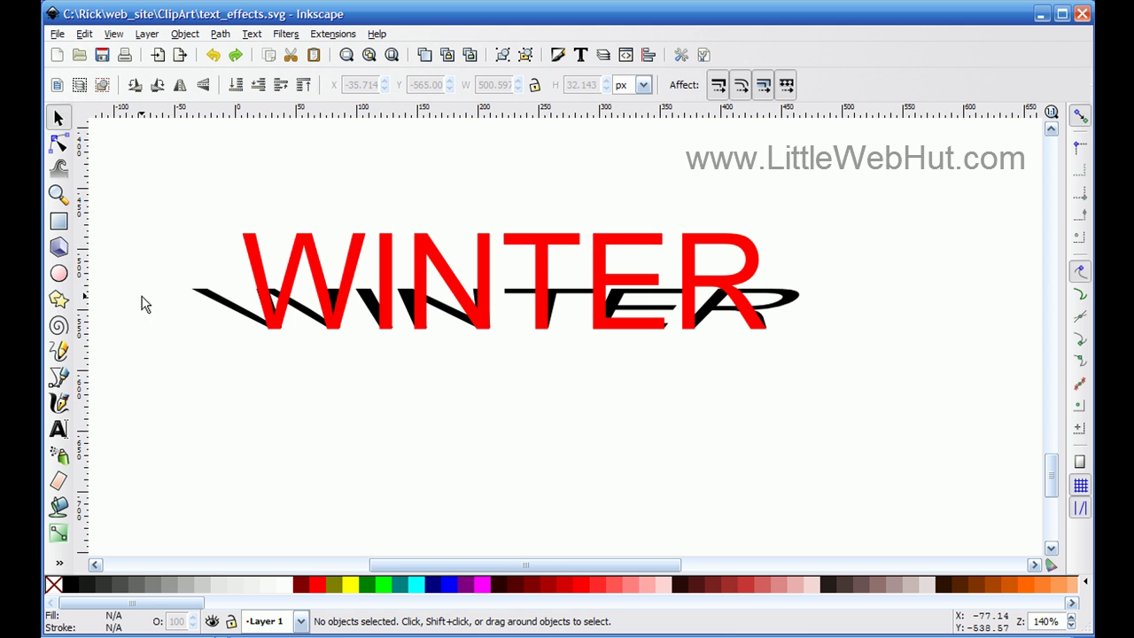
- Draw a yellow ellipse about 514 by 119 px covering the shadow and send it behind both texts
left_click(60, 275)
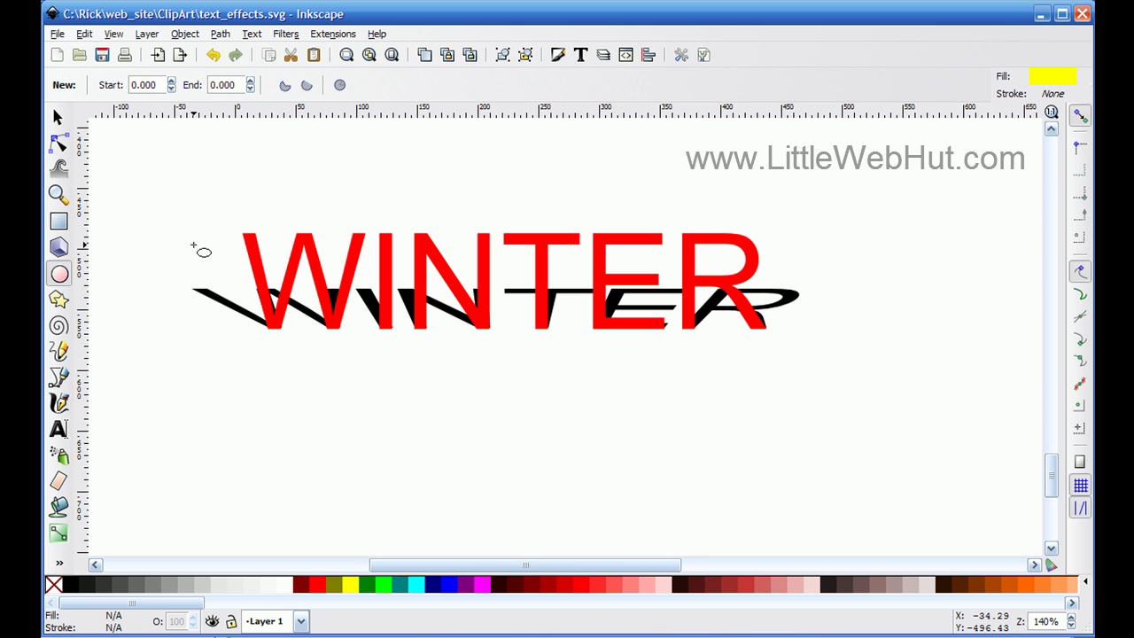
left_click_drag(184, 237, 809, 381)
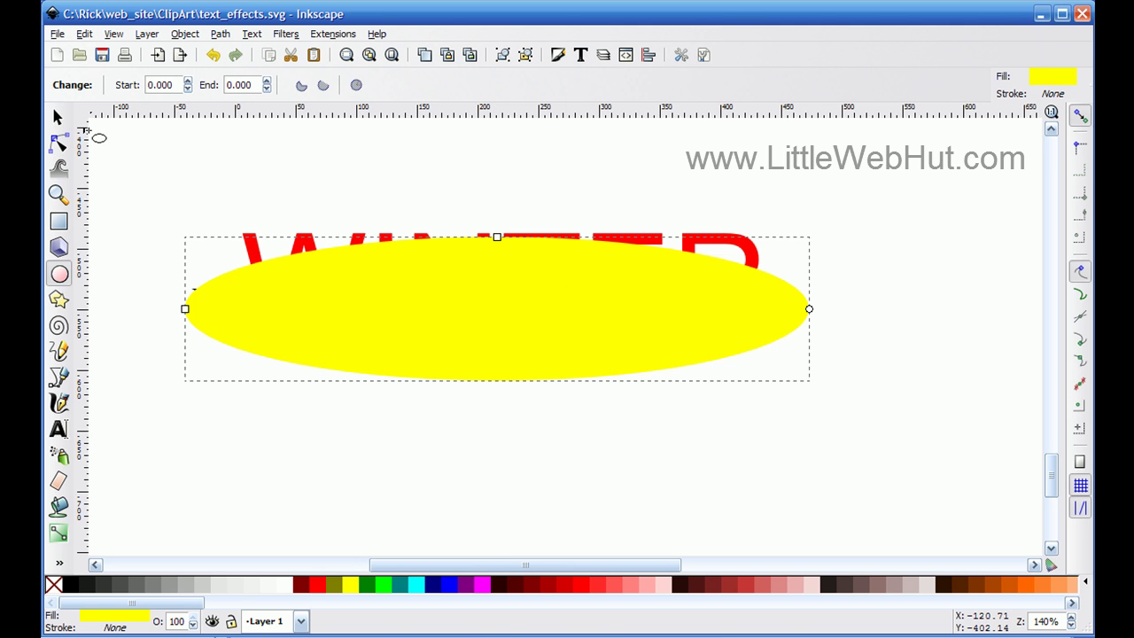
left_click(58, 117)
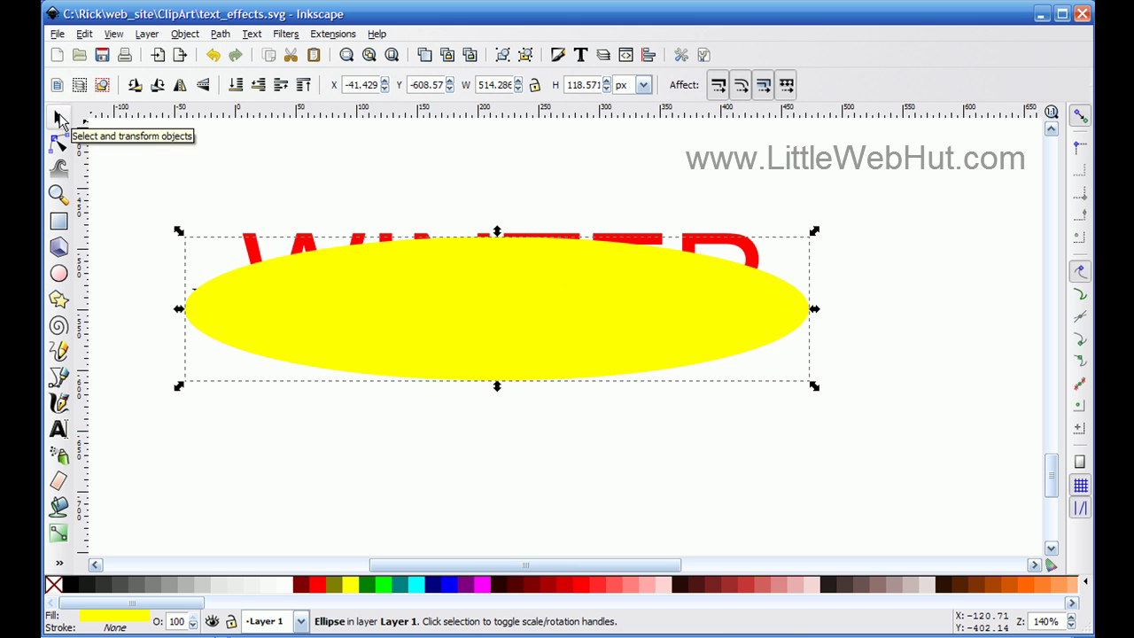
left_click(237, 85)
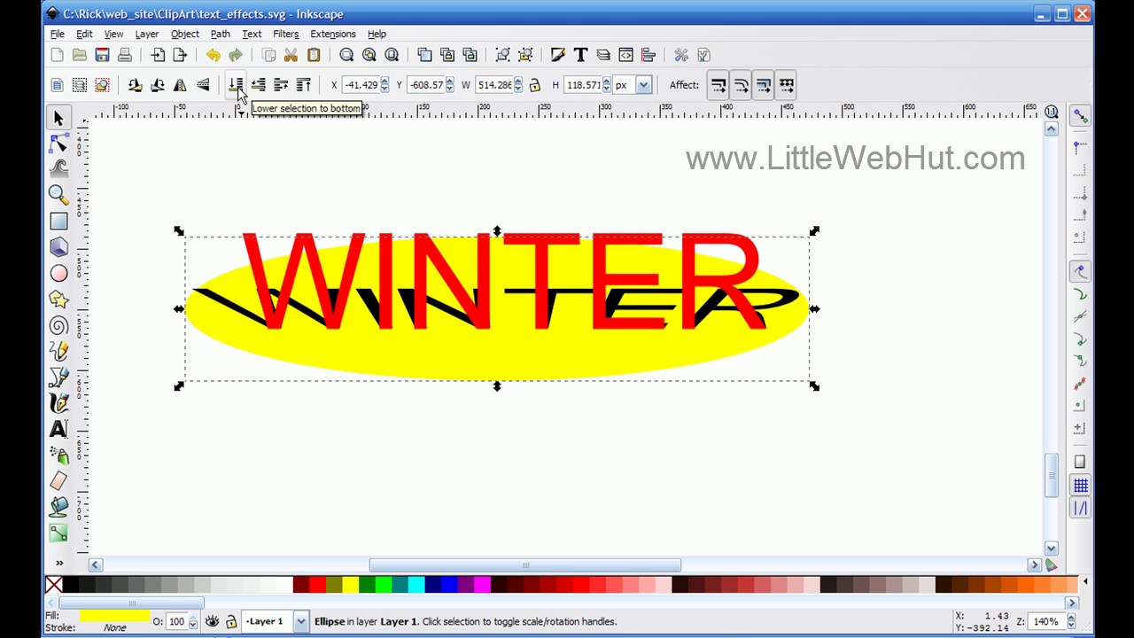
- Set the yellow ellipse's blur to 10 in its Fill and Stroke settings
left_click(185, 33)
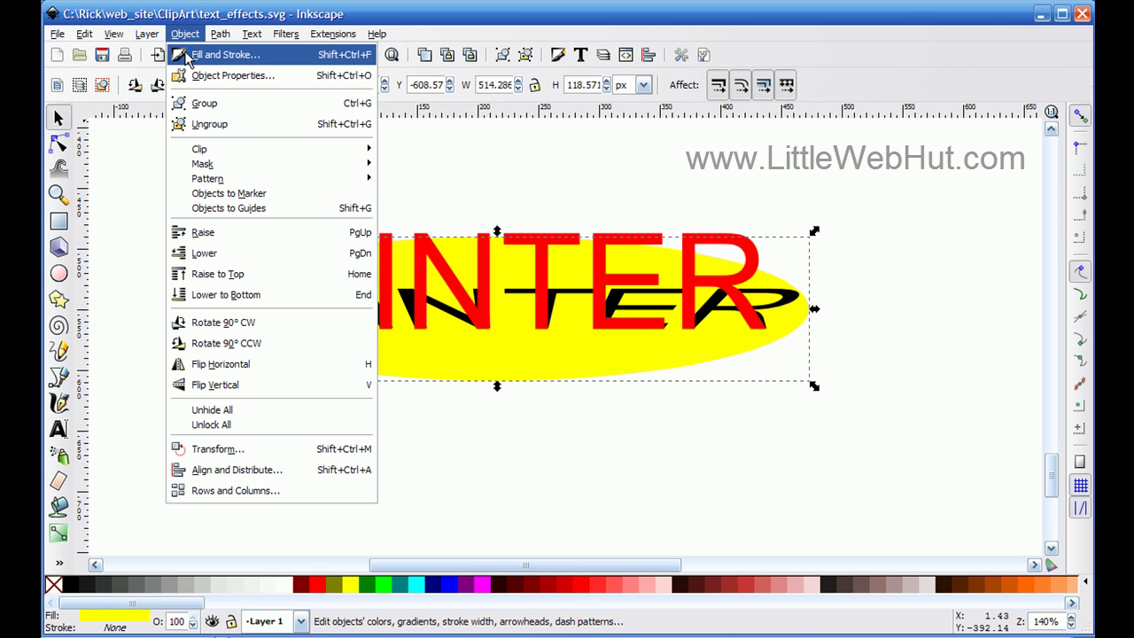
left_click(221, 54)
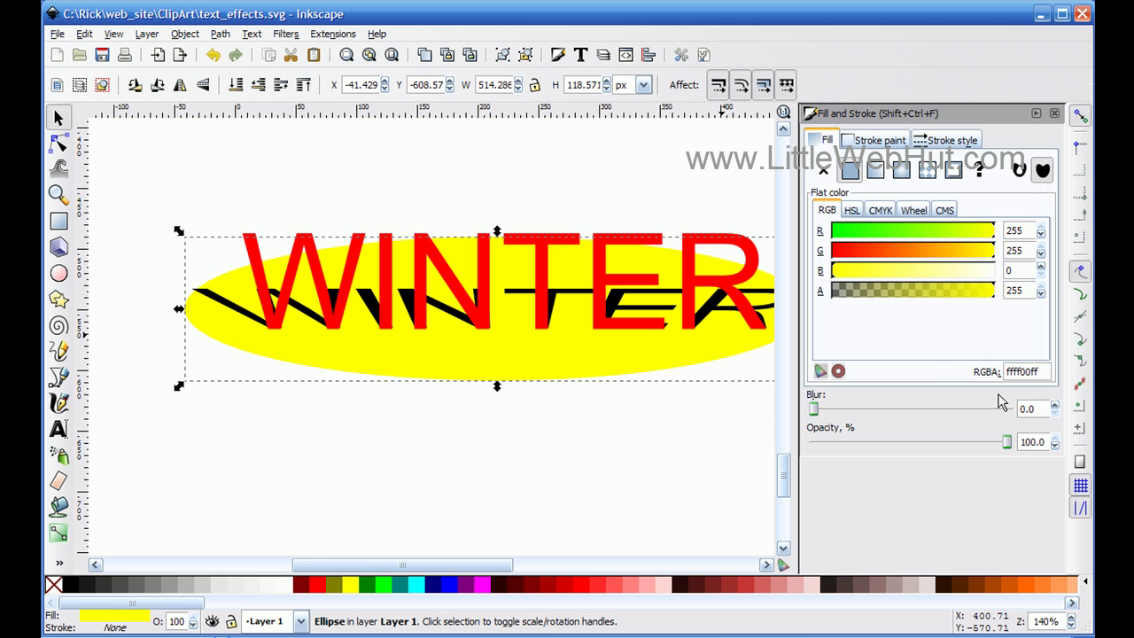
left_click_drag(1035, 408, 1016, 409)
type("10")
key("Return")
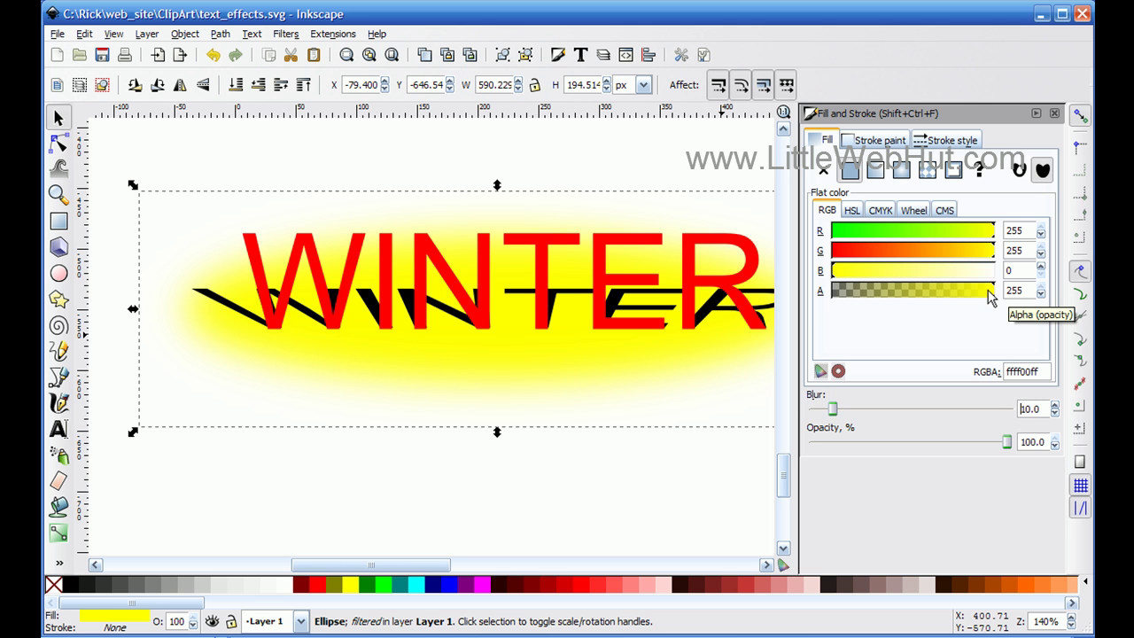
left_click(1055, 114)
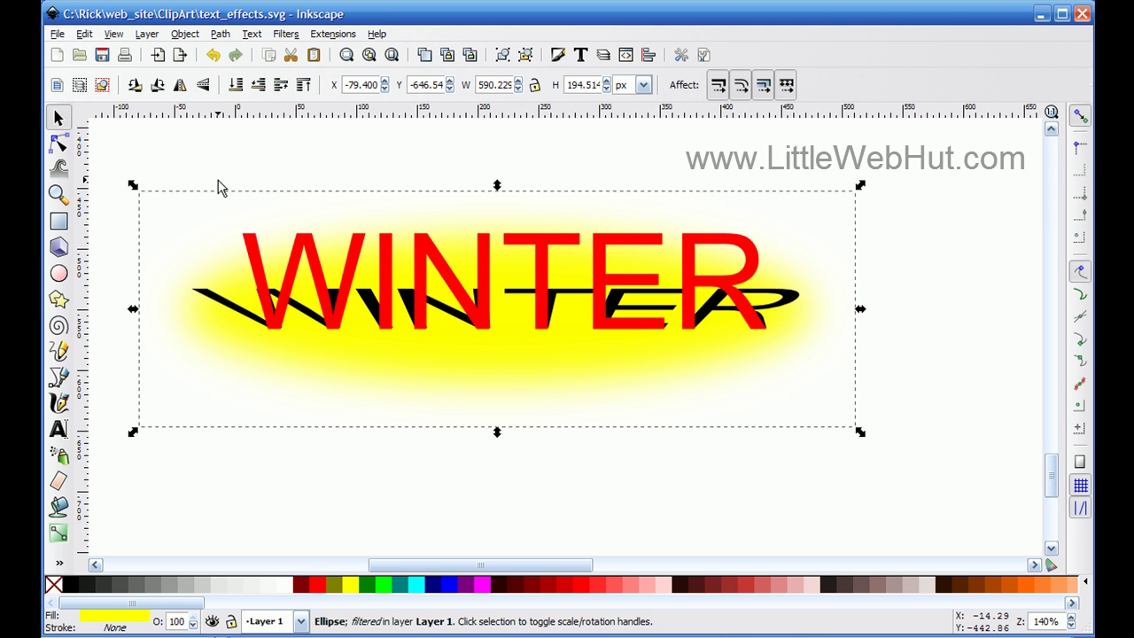
- Draw a black-filled rectangle about 624 by 227 px around the artwork and send it behind everything
left_click(59, 223)
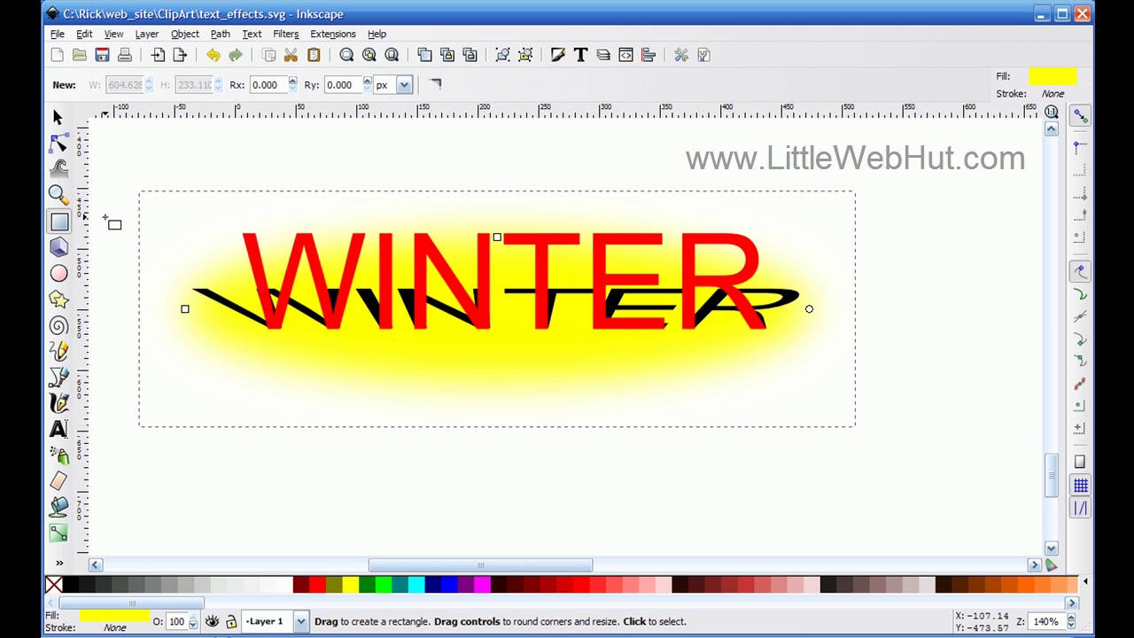
left_click_drag(126, 174, 882, 449)
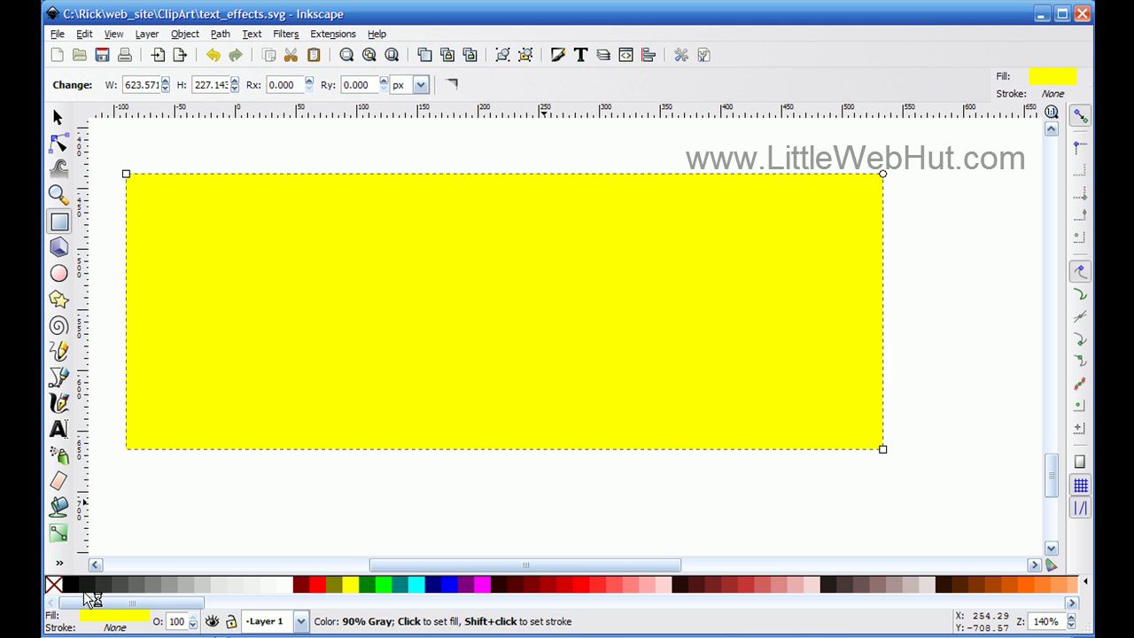
left_click(70, 588)
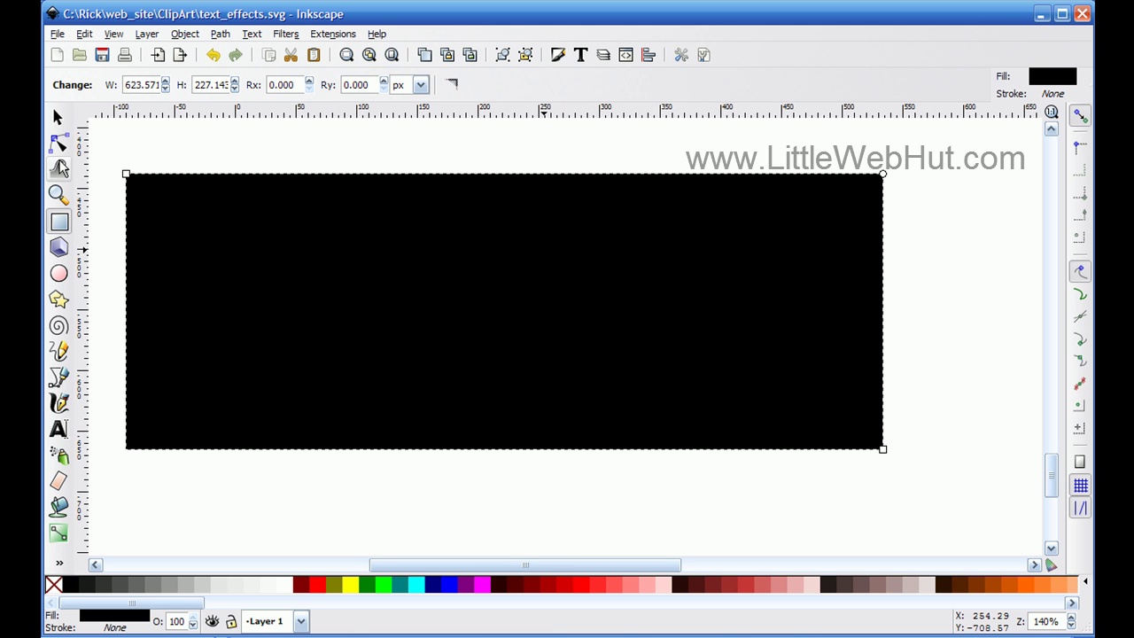
left_click(58, 118)
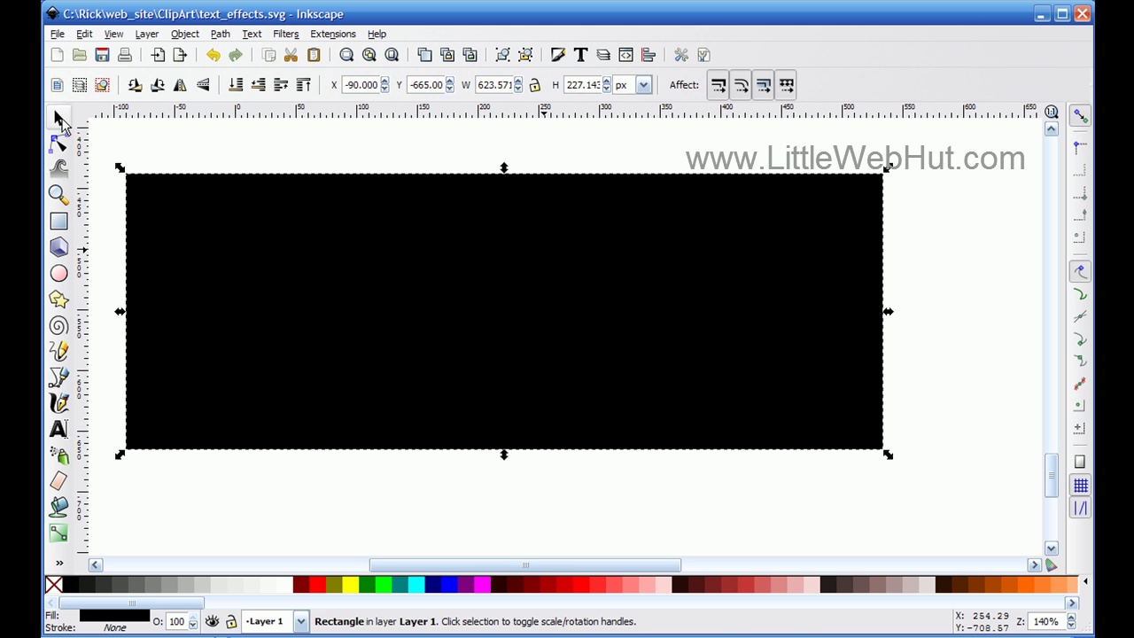
left_click(237, 90)
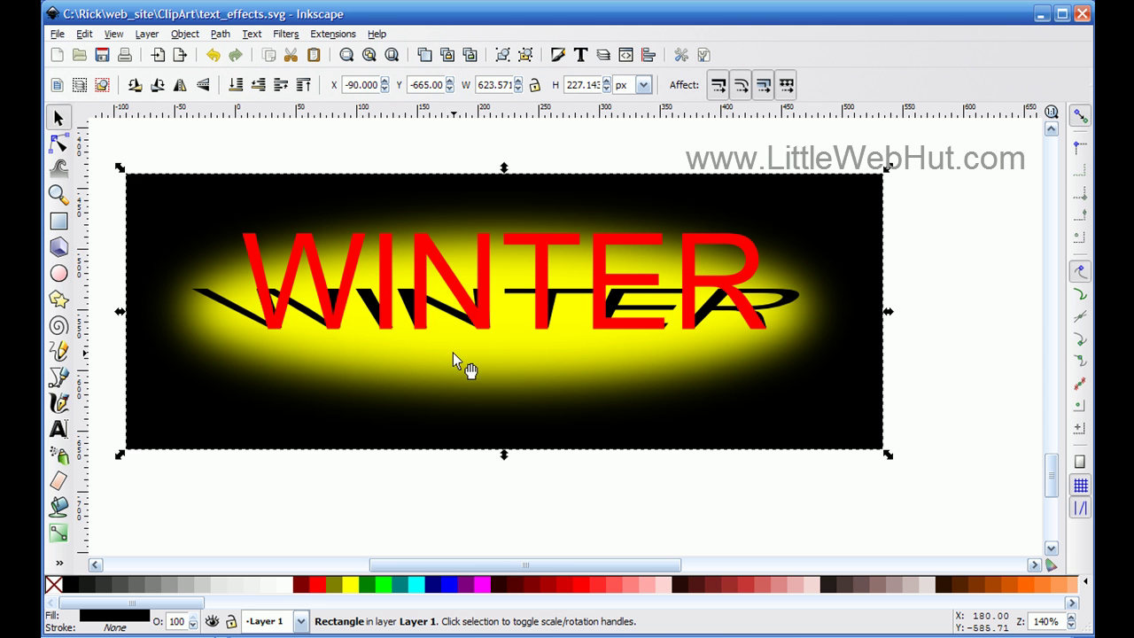
- Change the blurred ellipse's fill to white
left_click(512, 357)
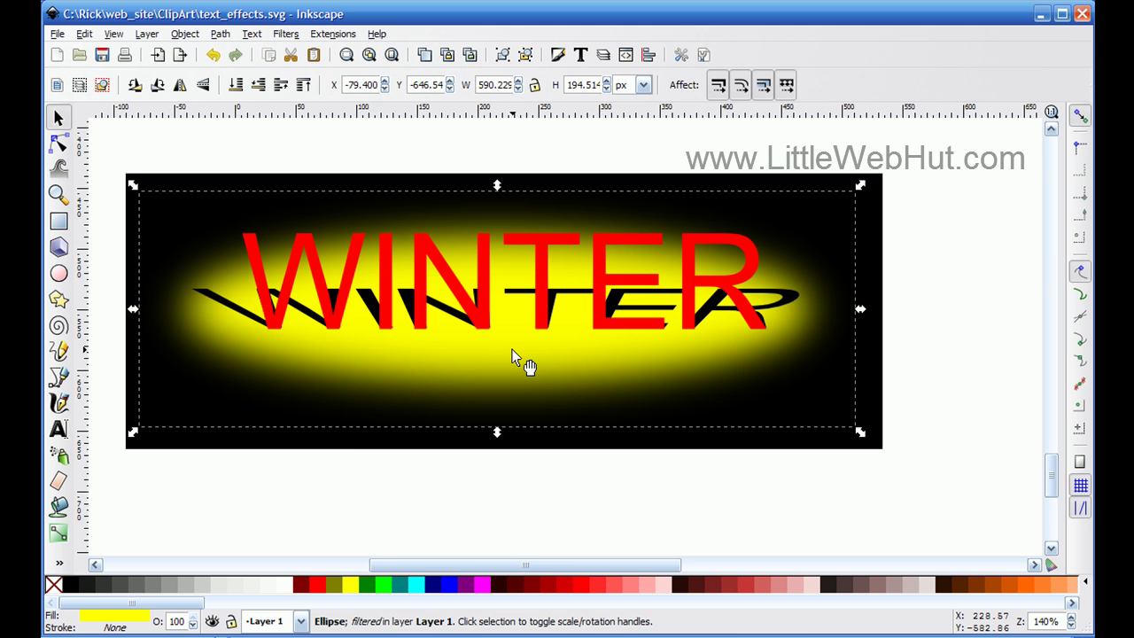
left_click(290, 587)
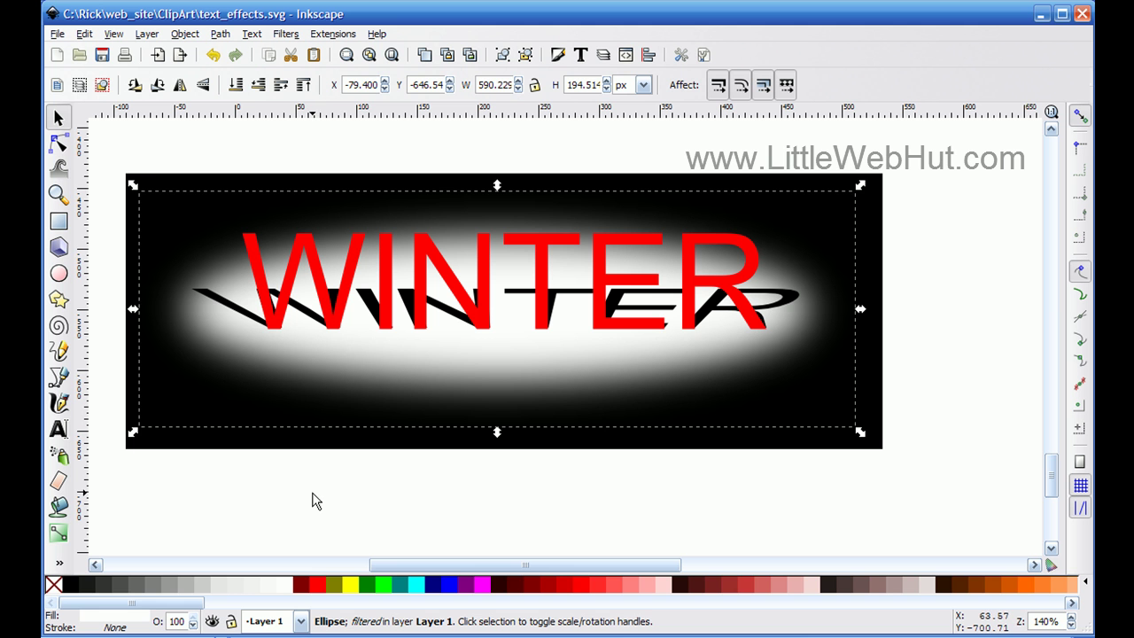
- Apply the Snow crest filter with a drift size of 3.5 to the red WINTER text, using live preview
left_click(387, 280)
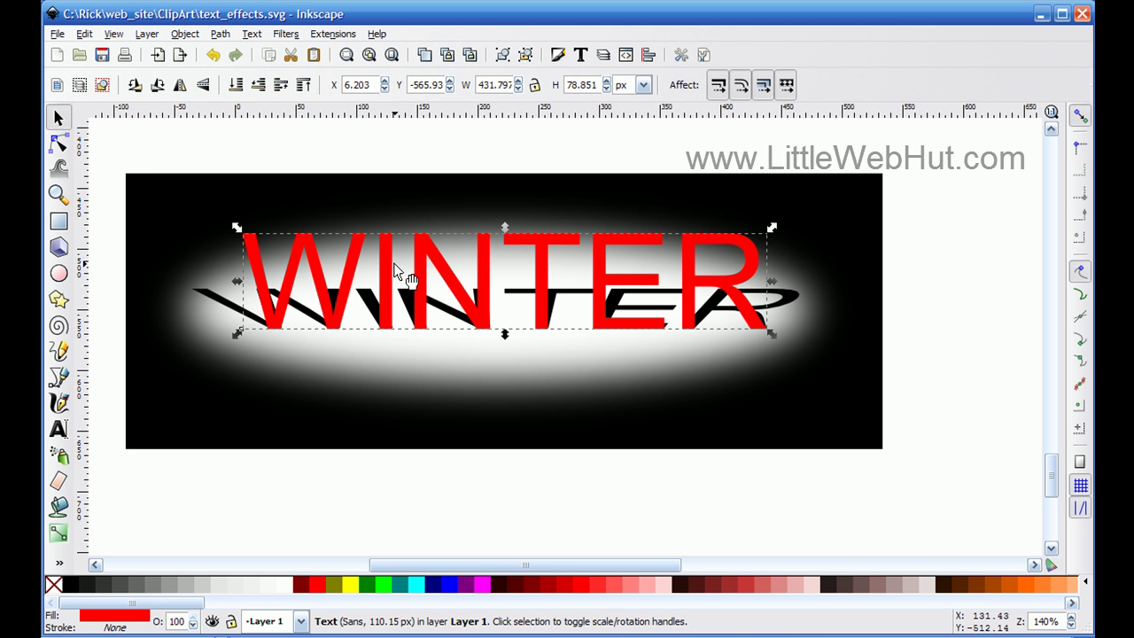
left_click(285, 35)
mouse_move(395, 172)
mouse_move(404, 228)
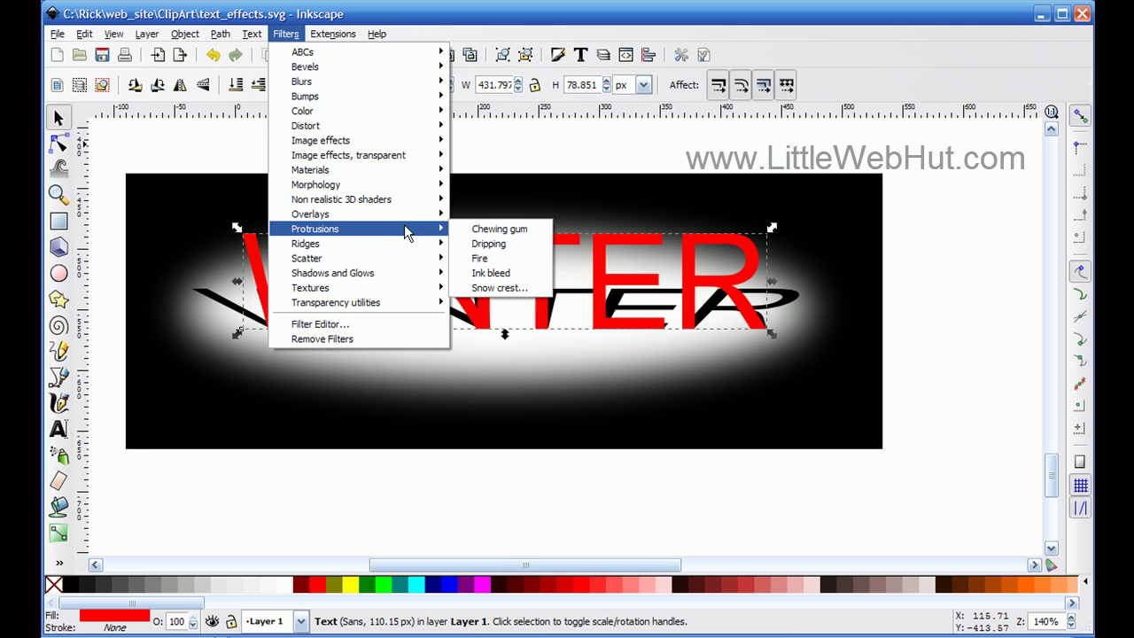
left_click(490, 291)
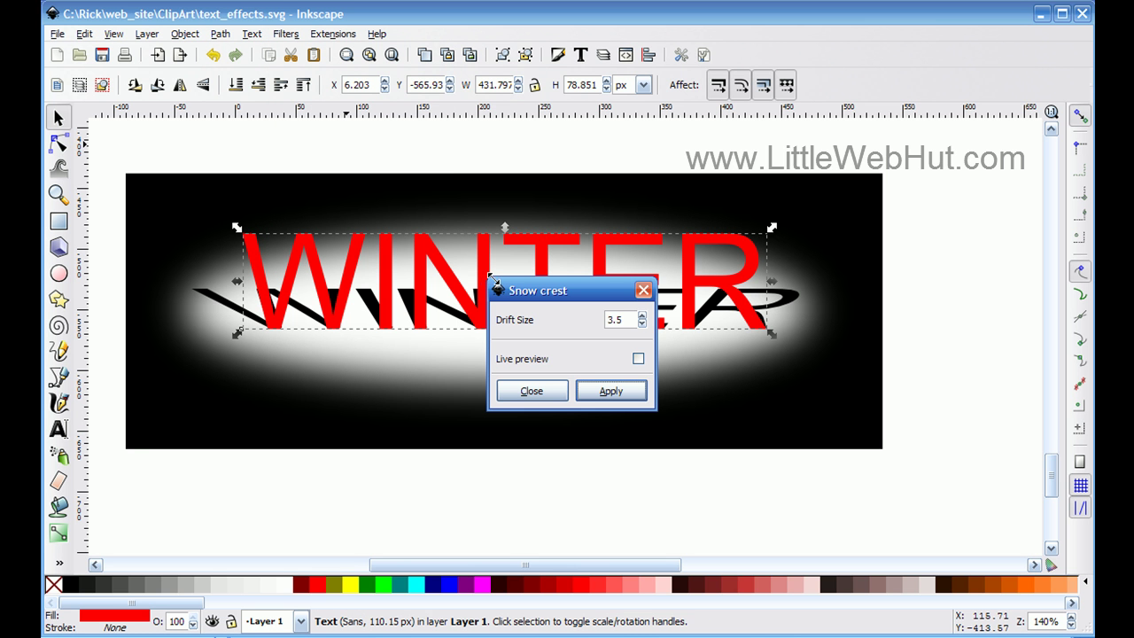
left_click(638, 359)
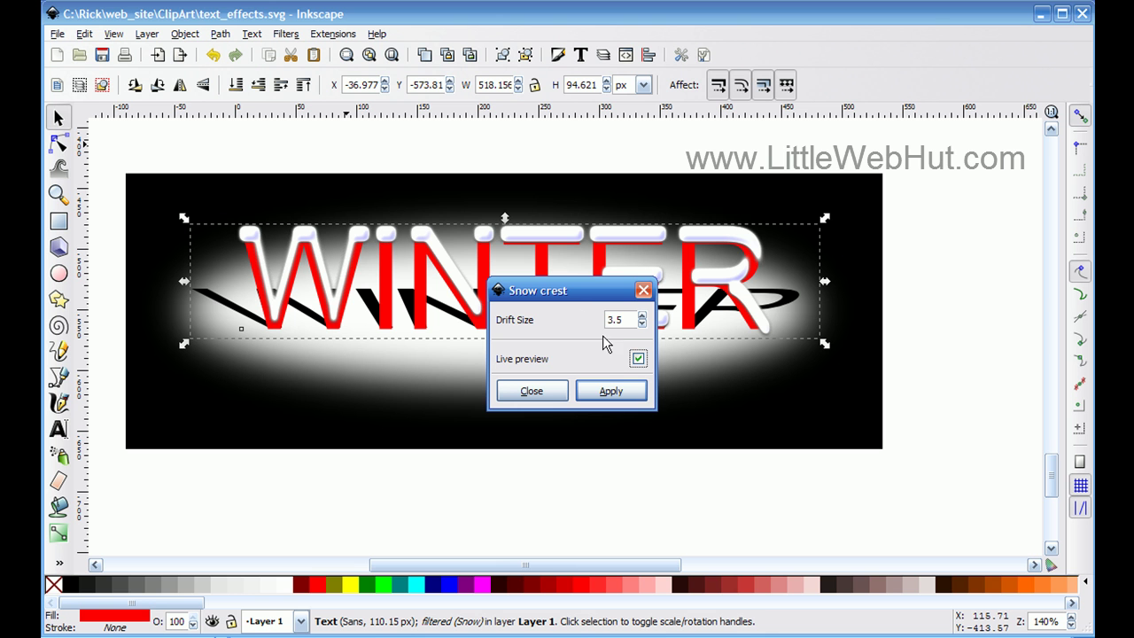
left_click(607, 392)
left_click(548, 394)
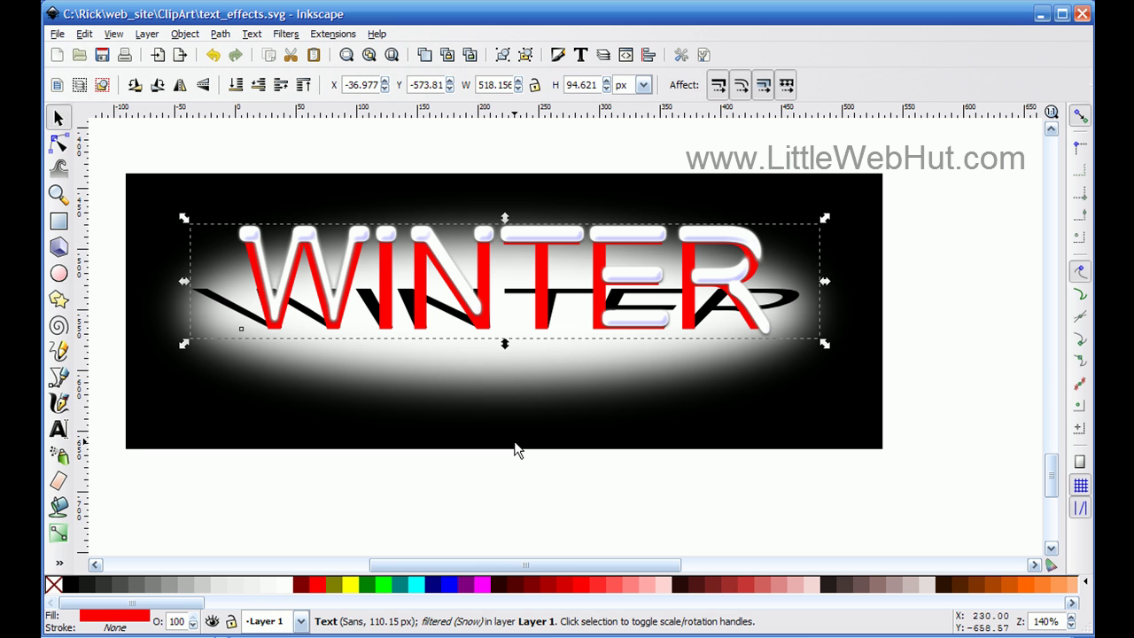
left_click(495, 487)
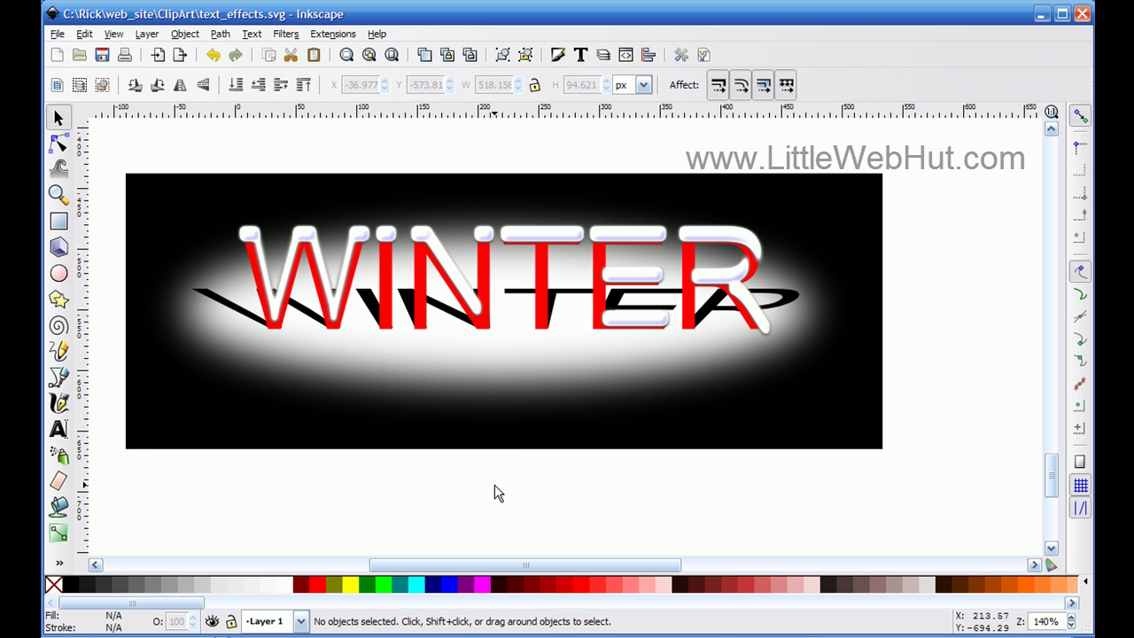